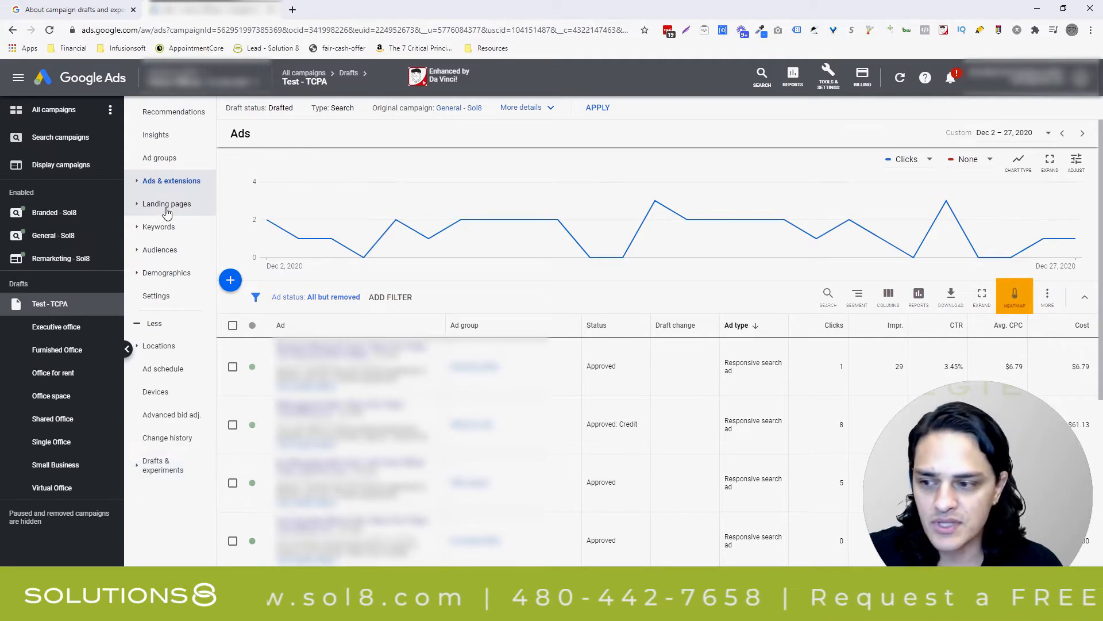
- Open the settings of the Test - TCPA draft and expand its bidding options
left_click(163, 299)
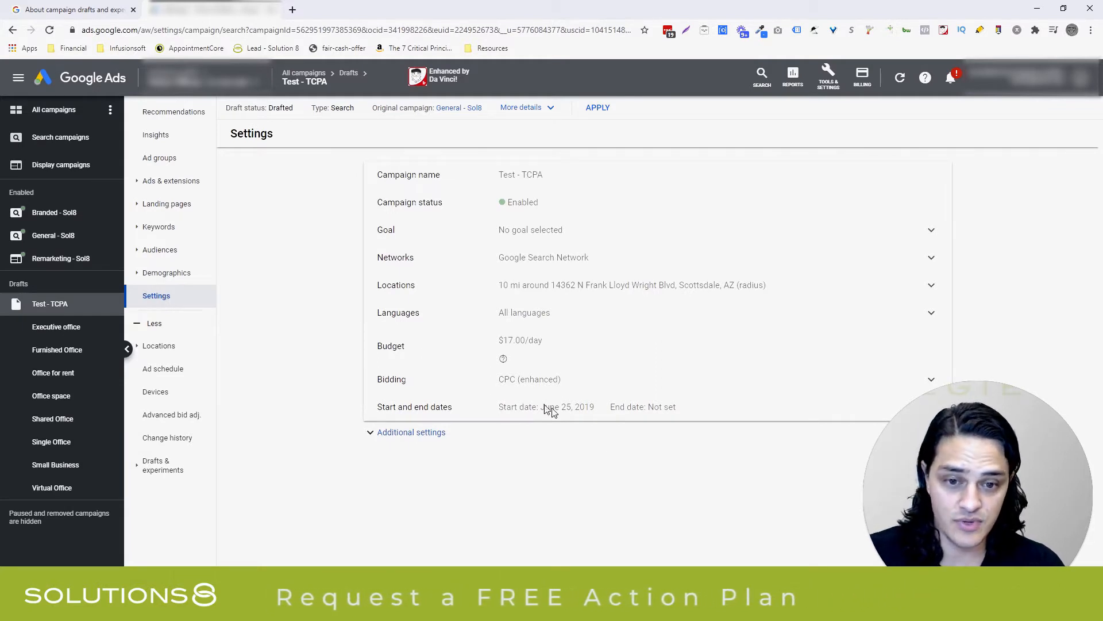
left_click(520, 382)
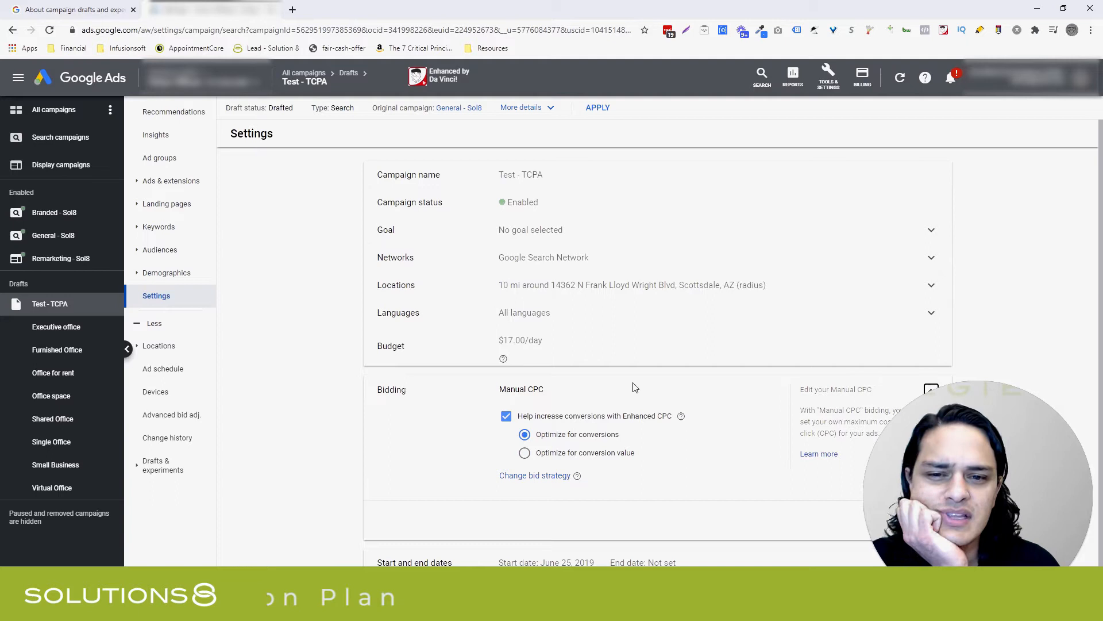
- Set the draft campaign's goal to Leads and save it
left_click(568, 236)
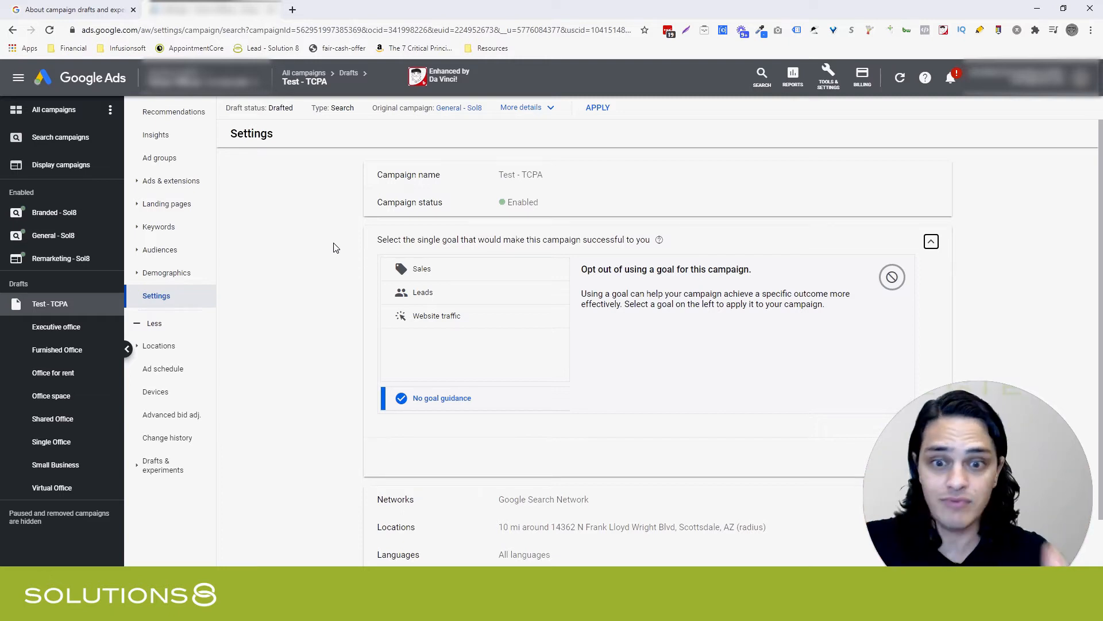
left_click(418, 295)
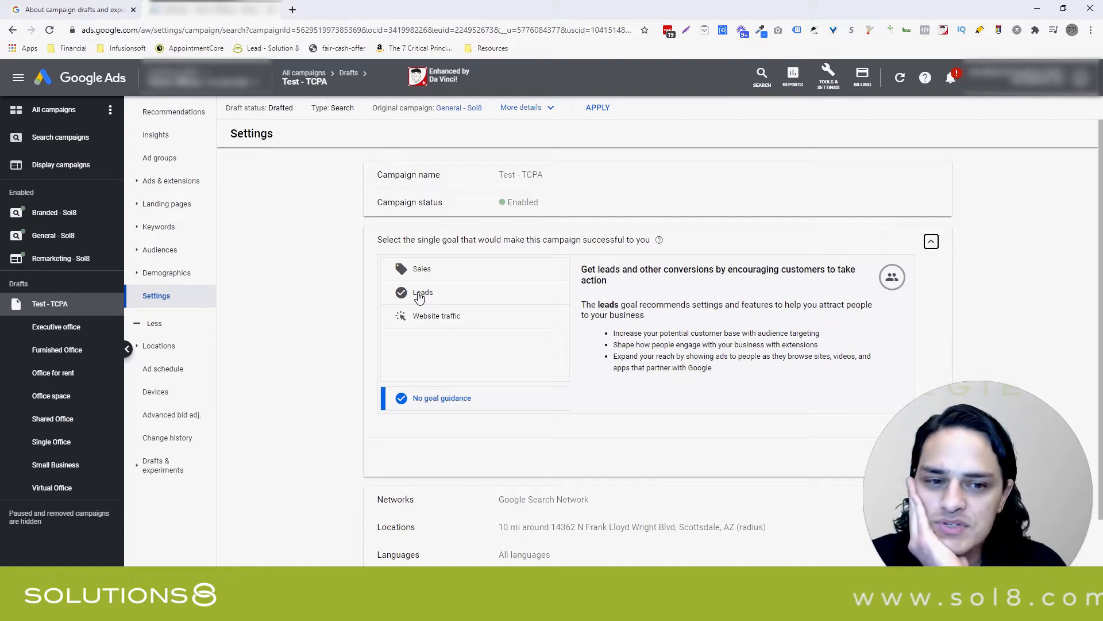
left_click(420, 294)
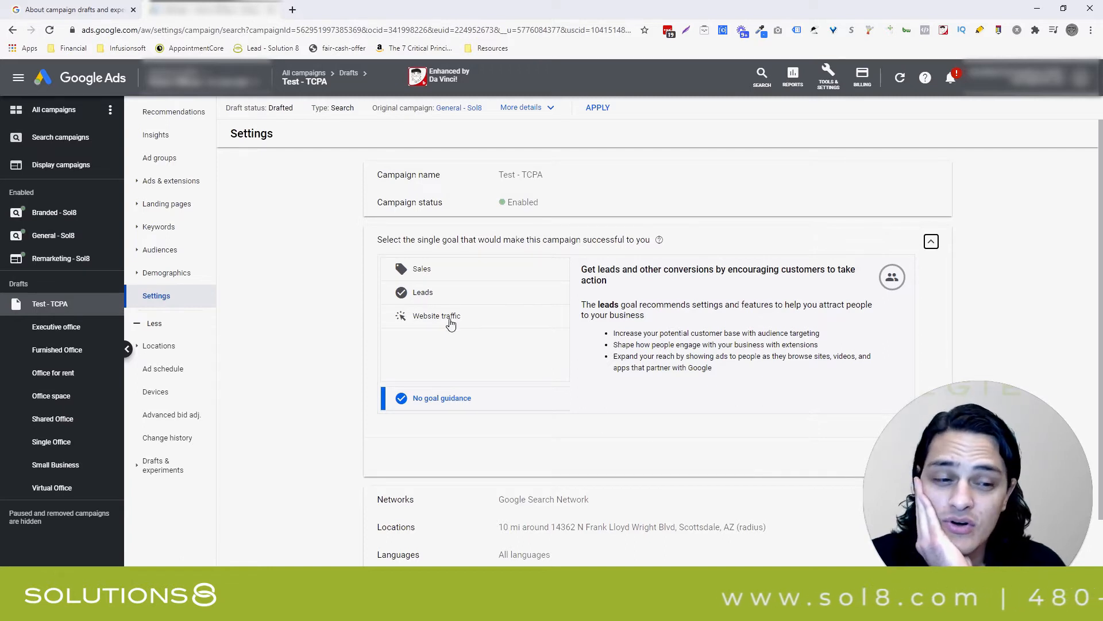
left_click(401, 295)
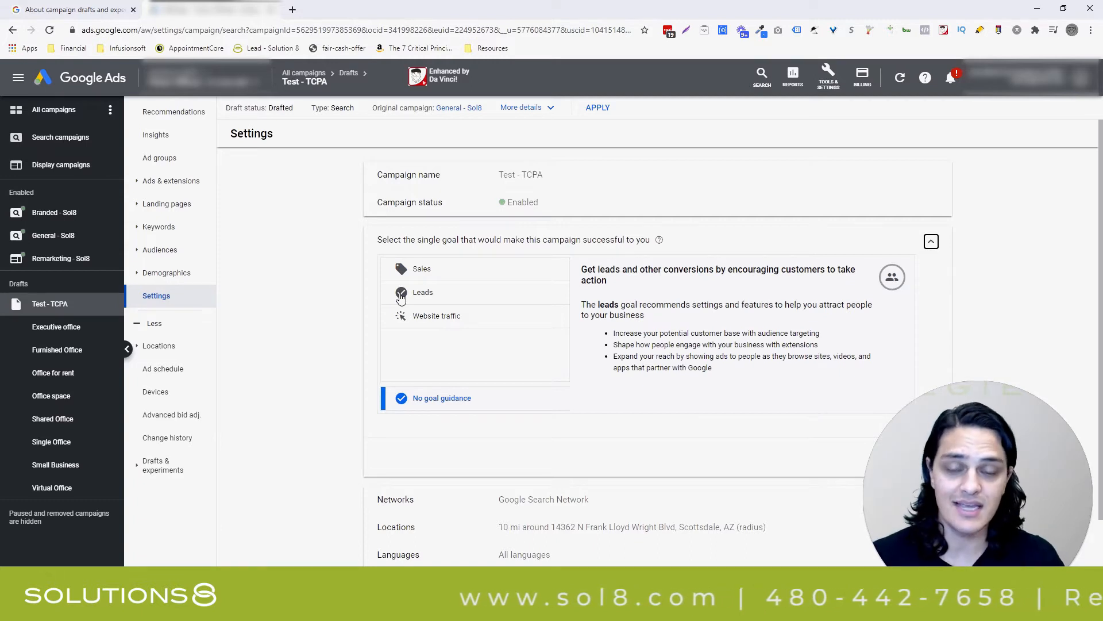
left_click(401, 294)
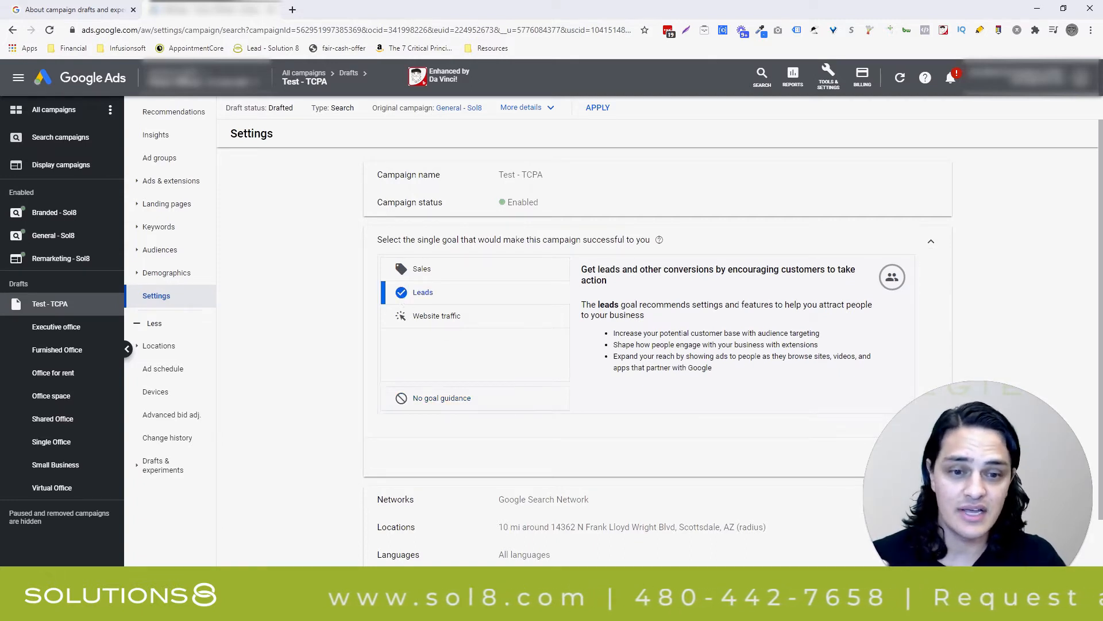
left_click(930, 456)
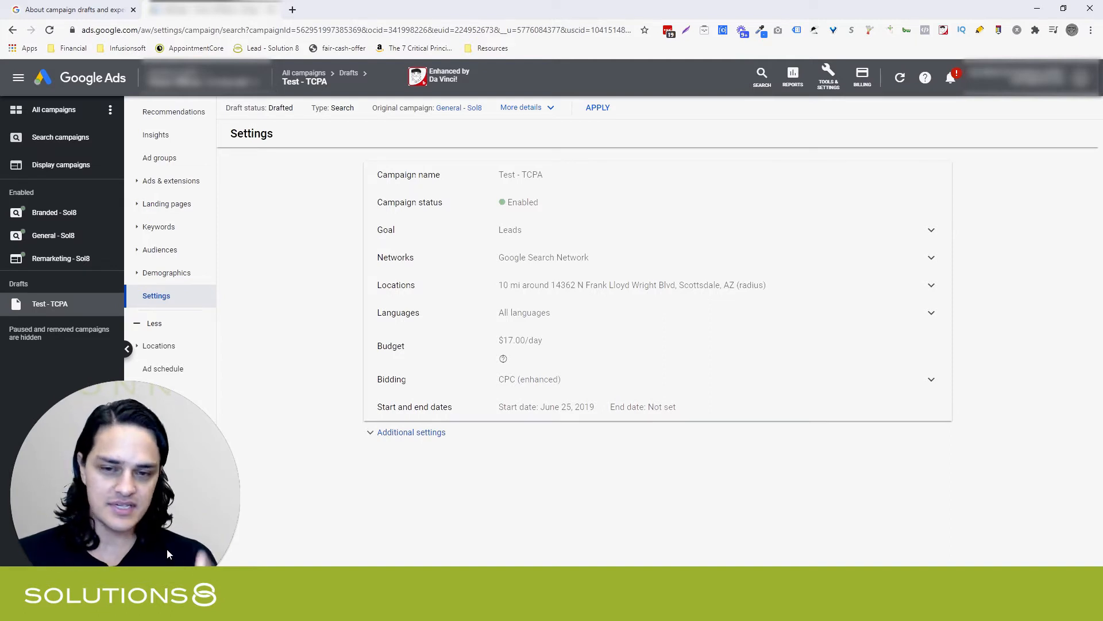
- Review the bidding options, then set the draft campaign's goal back to No goal guidance and save it
left_click(560, 386)
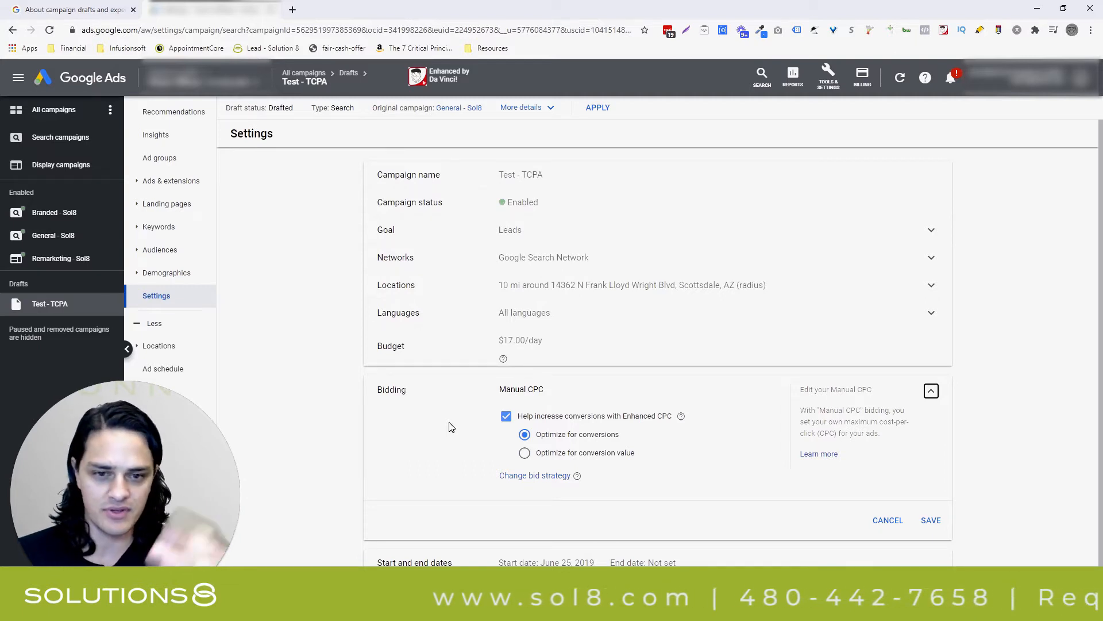
left_click(931, 391)
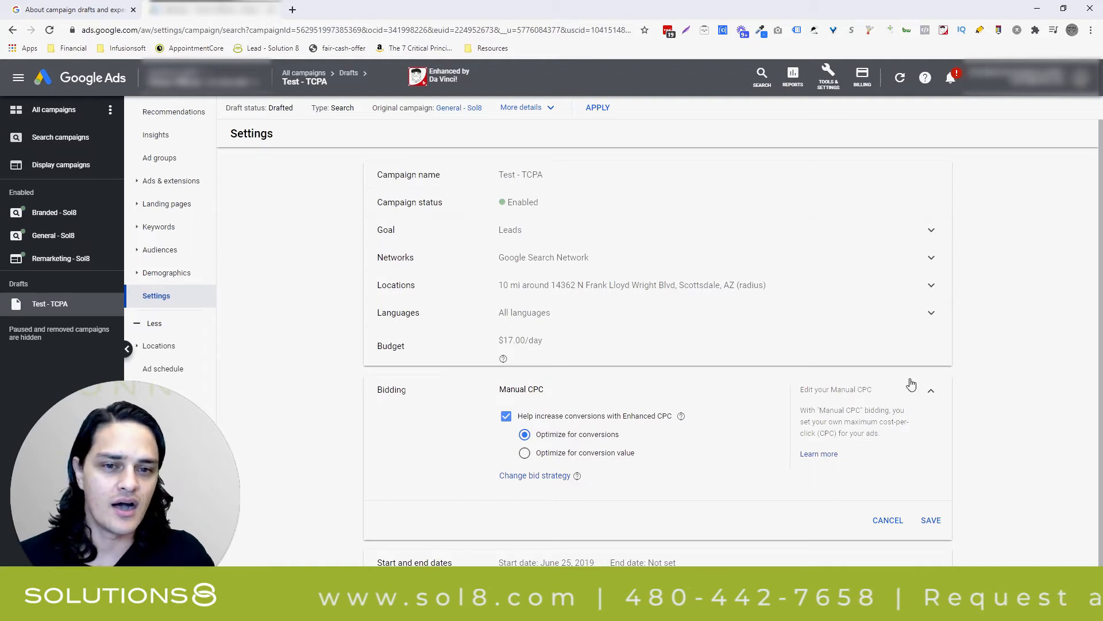
left_click(574, 233)
left_click(397, 402)
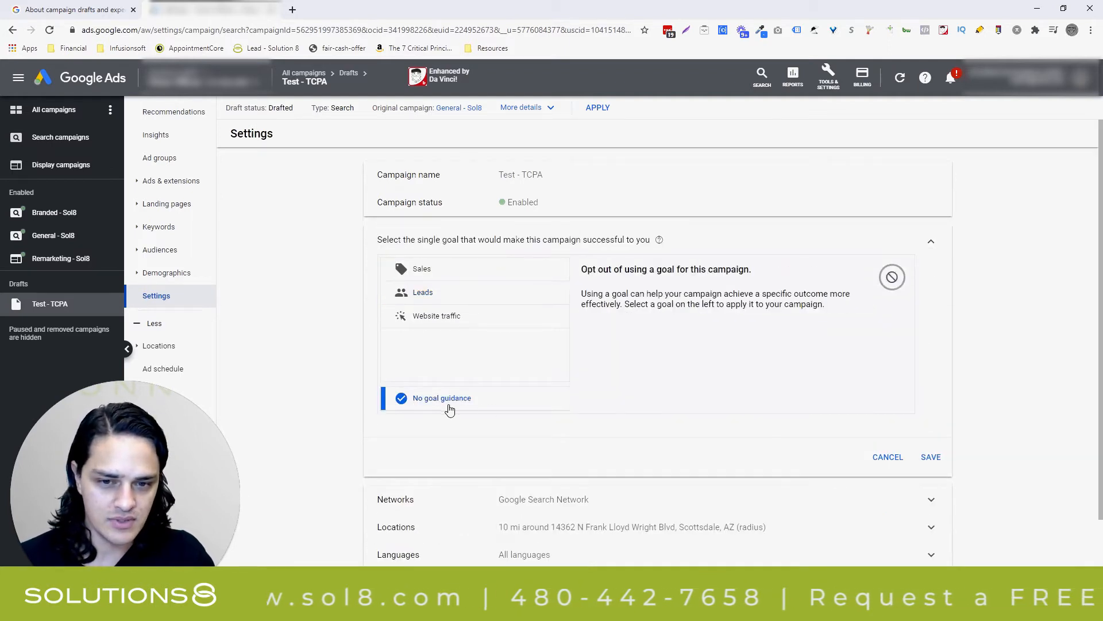
left_click(925, 462)
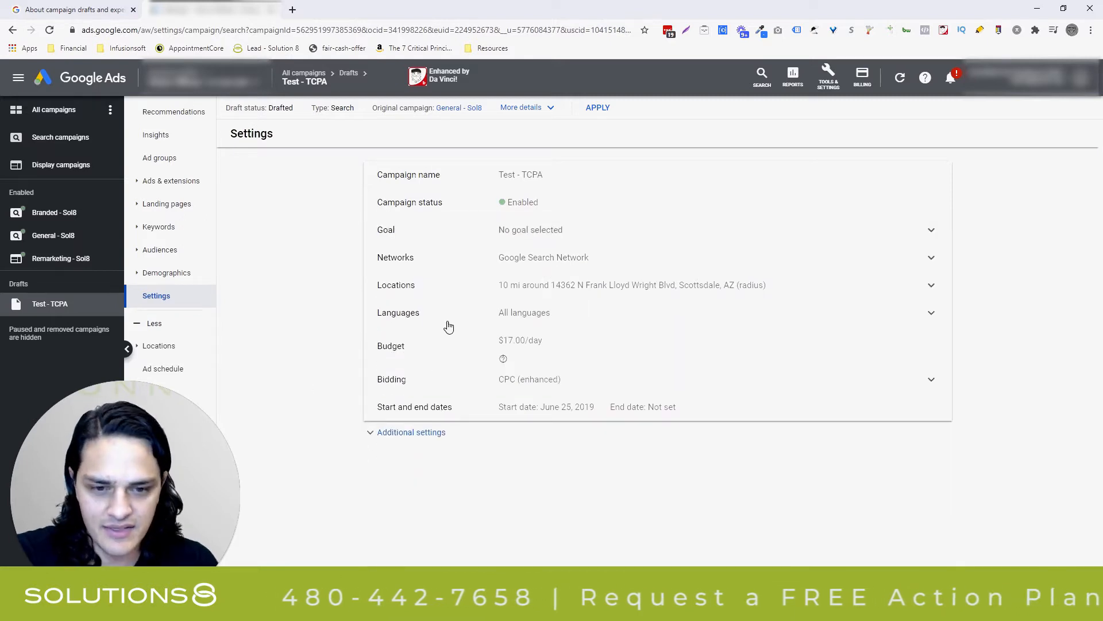
- Change the draft campaign's bid strategy to the automated Target CPA strategy
left_click(499, 378)
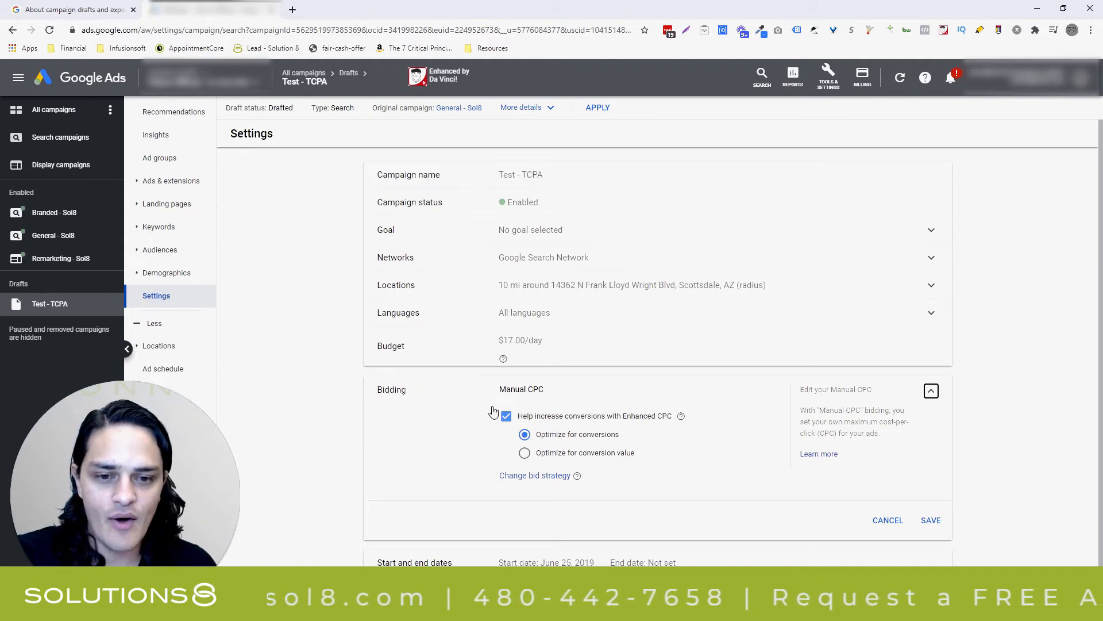
left_click(544, 477)
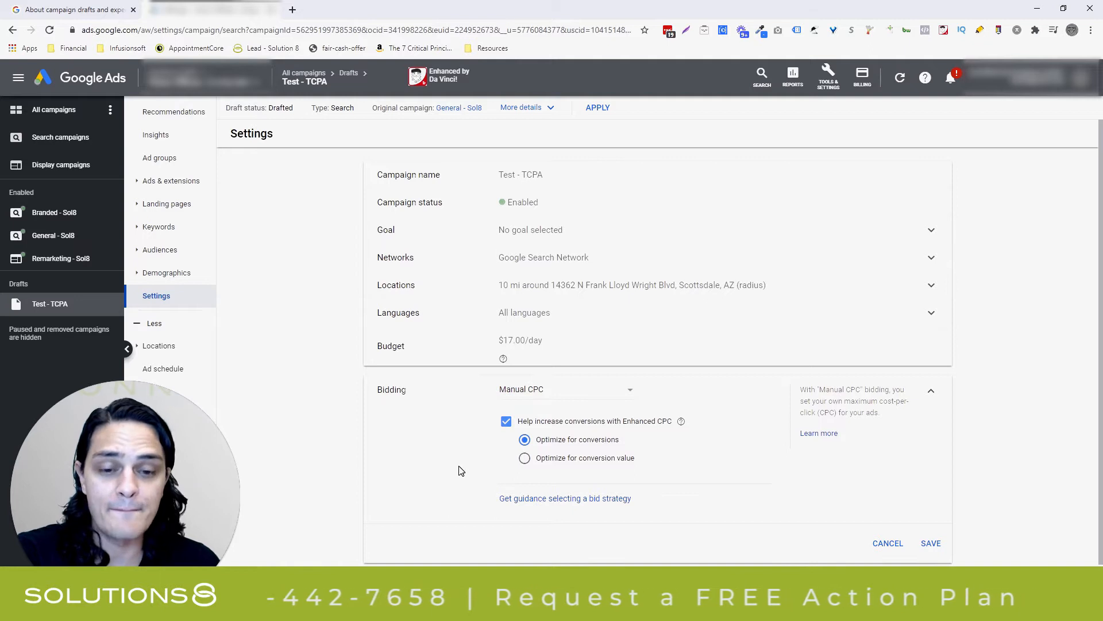
left_click(531, 397)
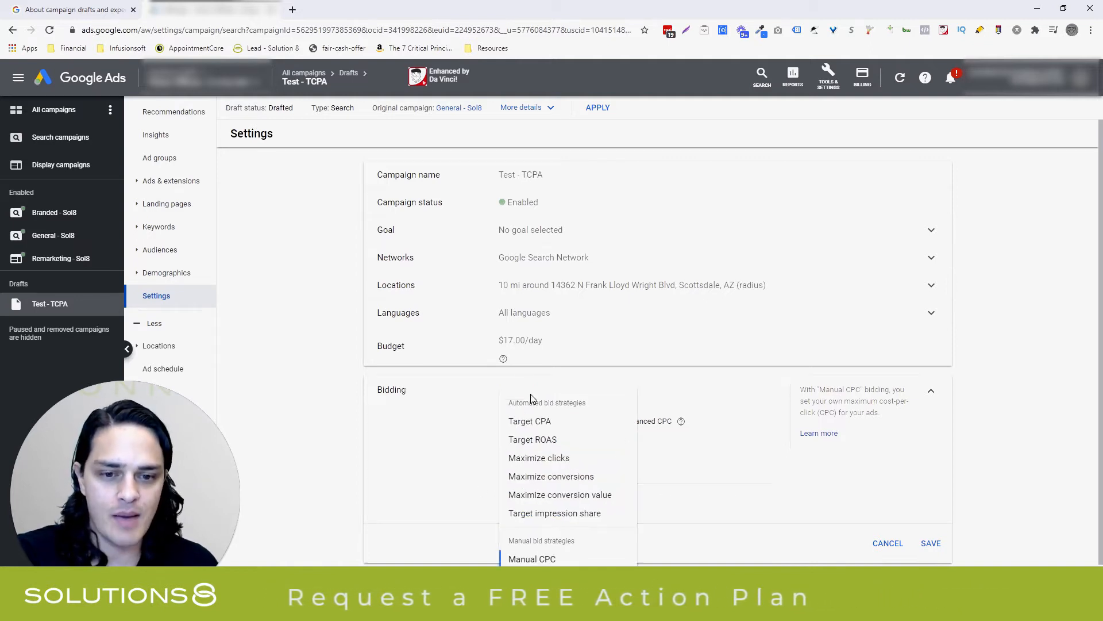
left_click(486, 440)
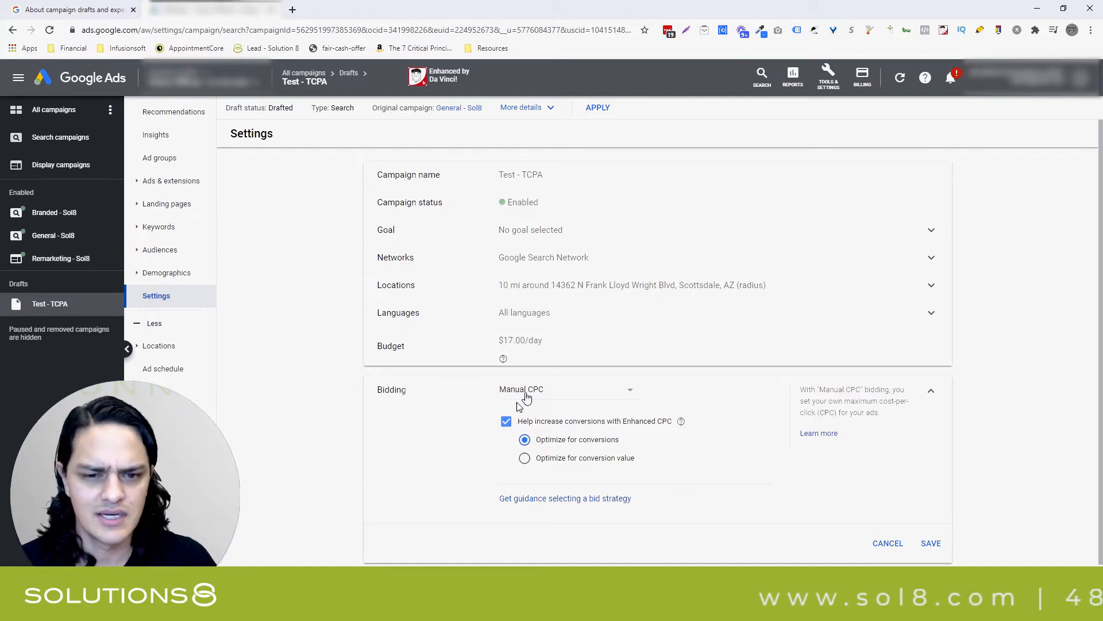
left_click(529, 389)
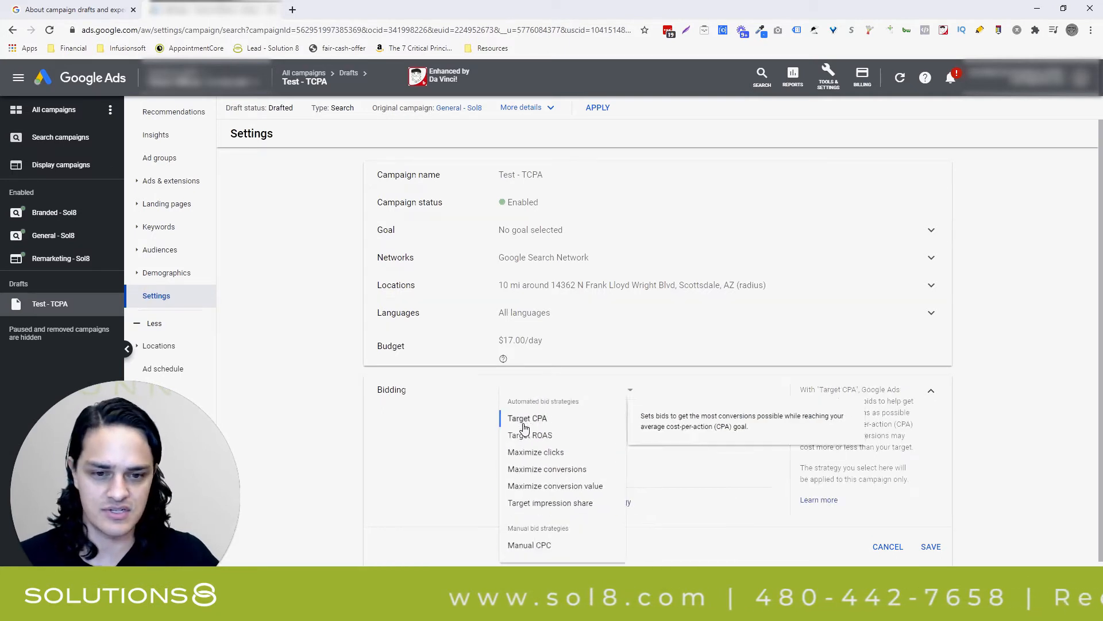
left_click(525, 425)
left_click(525, 429)
left_click(409, 431)
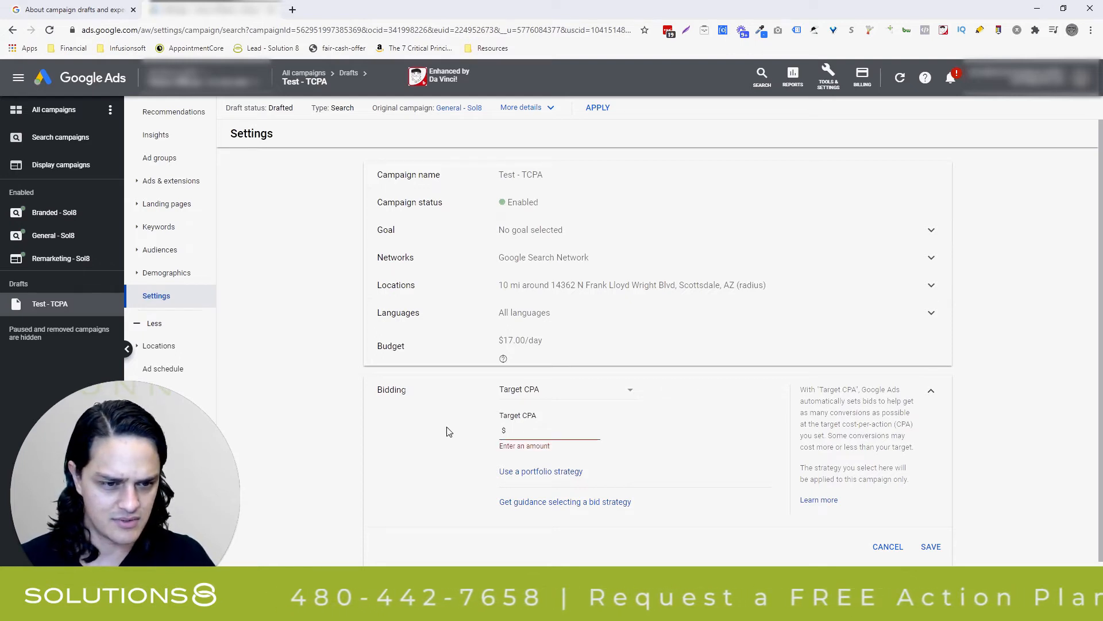
- Set the target CPA amount to $50.00
left_click(522, 431)
type("50.00")
left_click(468, 432)
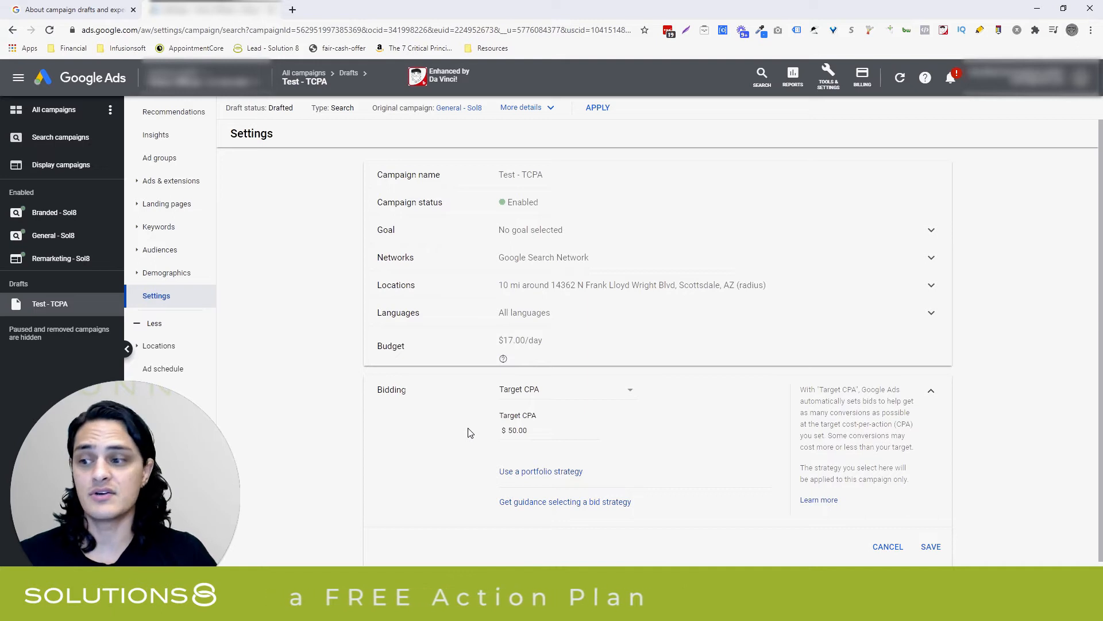
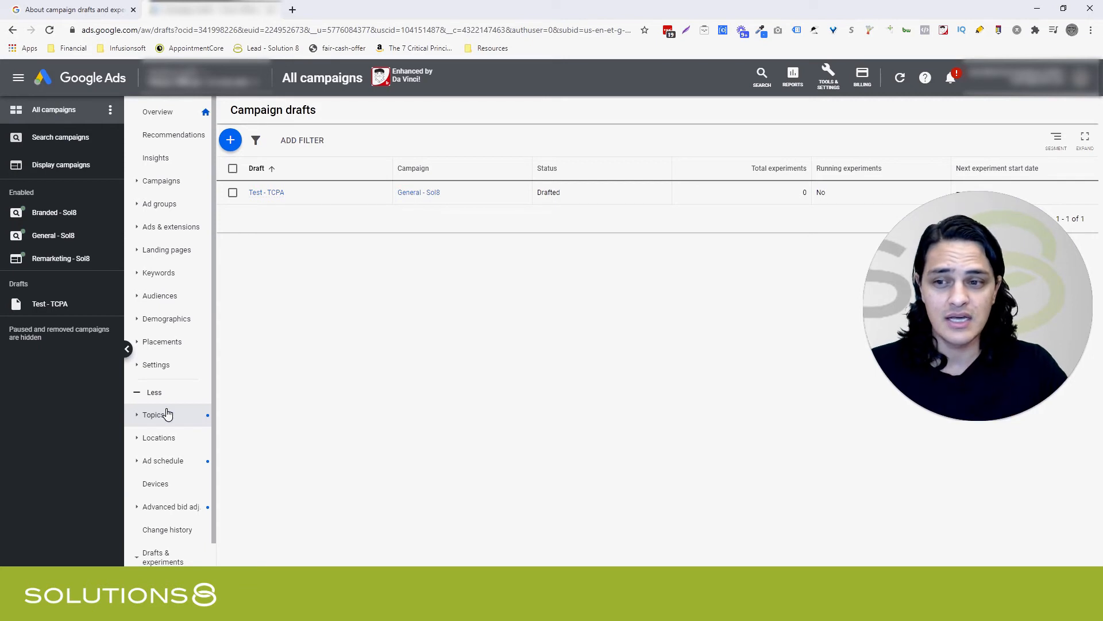
- View the ad groups of the Test - TCPA draft
left_click_drag(940, 342, 955, 480)
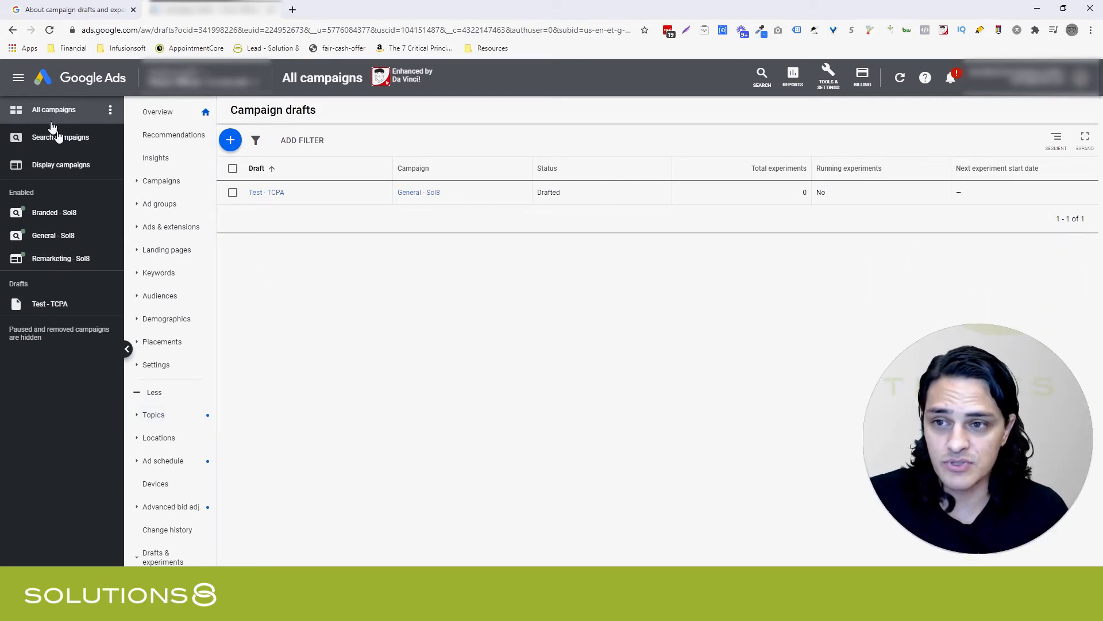
left_click(48, 305)
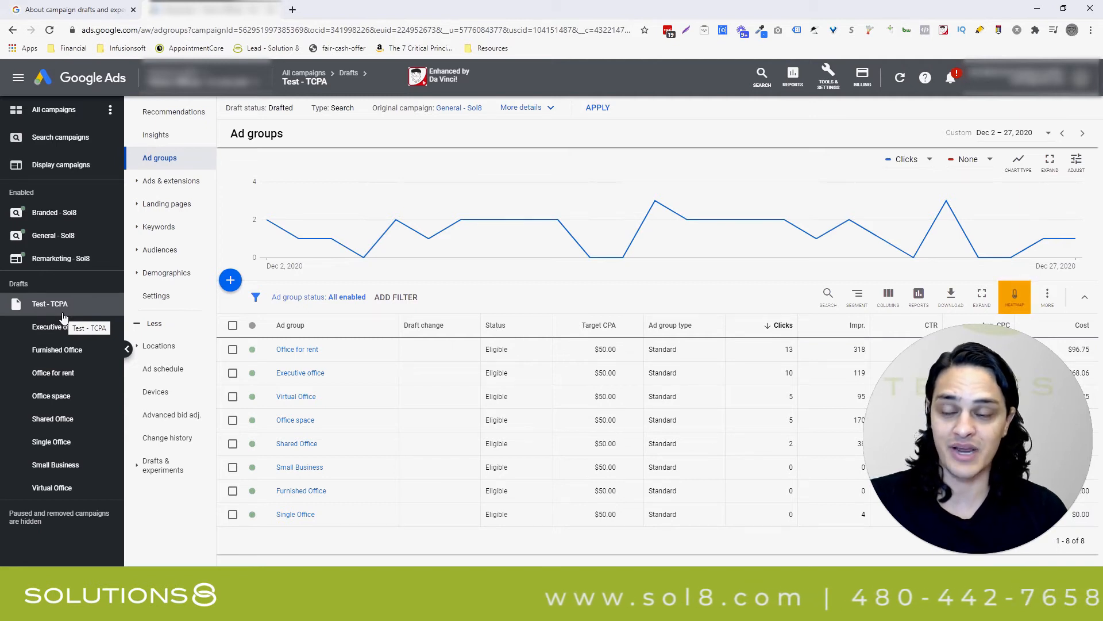
- Open the list of campaign experiments for all campaigns
left_click(69, 114)
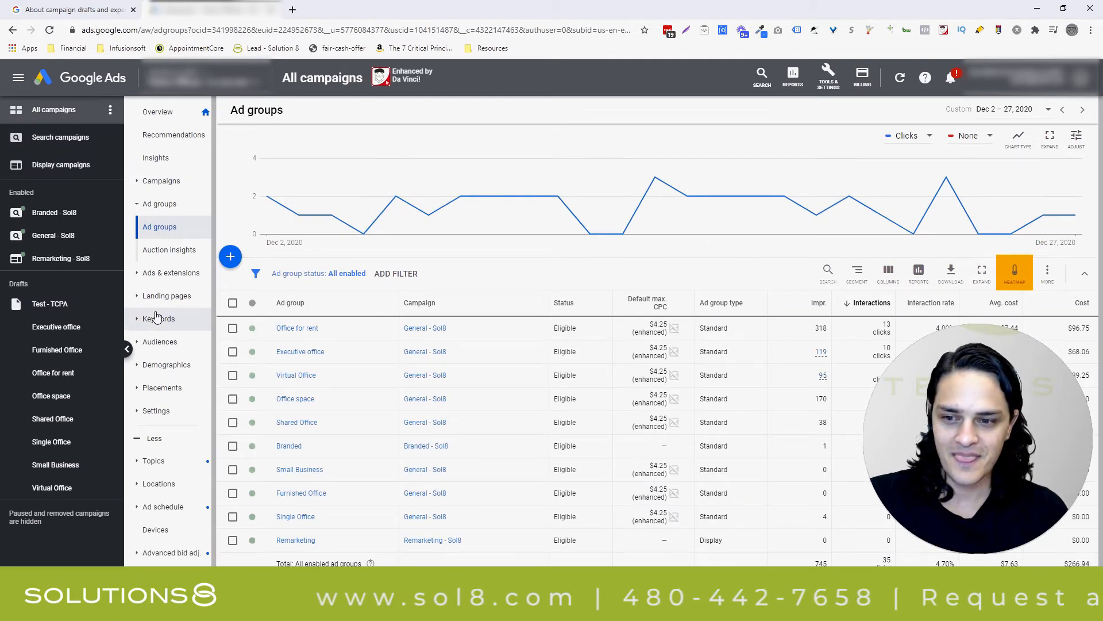
scroll(191, 326, "down", 1)
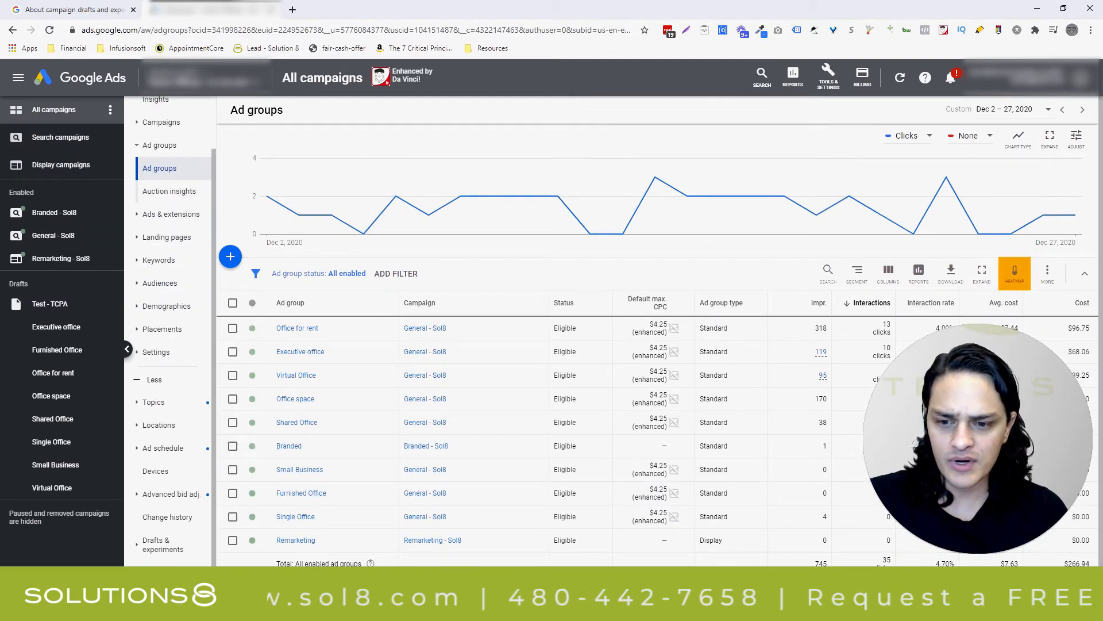
left_click(155, 545)
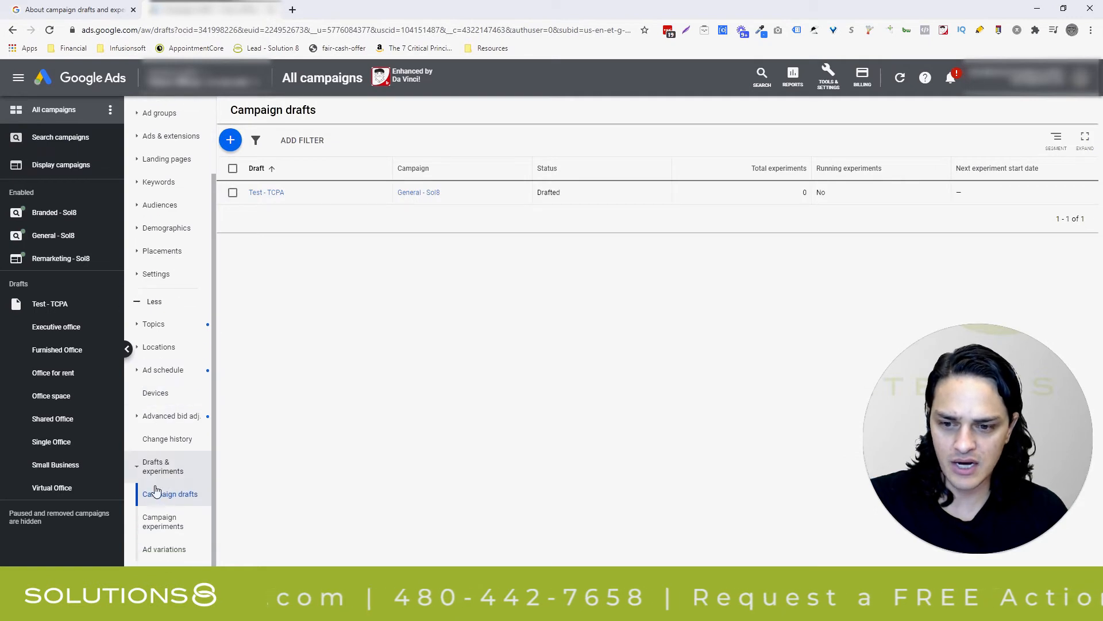
left_click(161, 521)
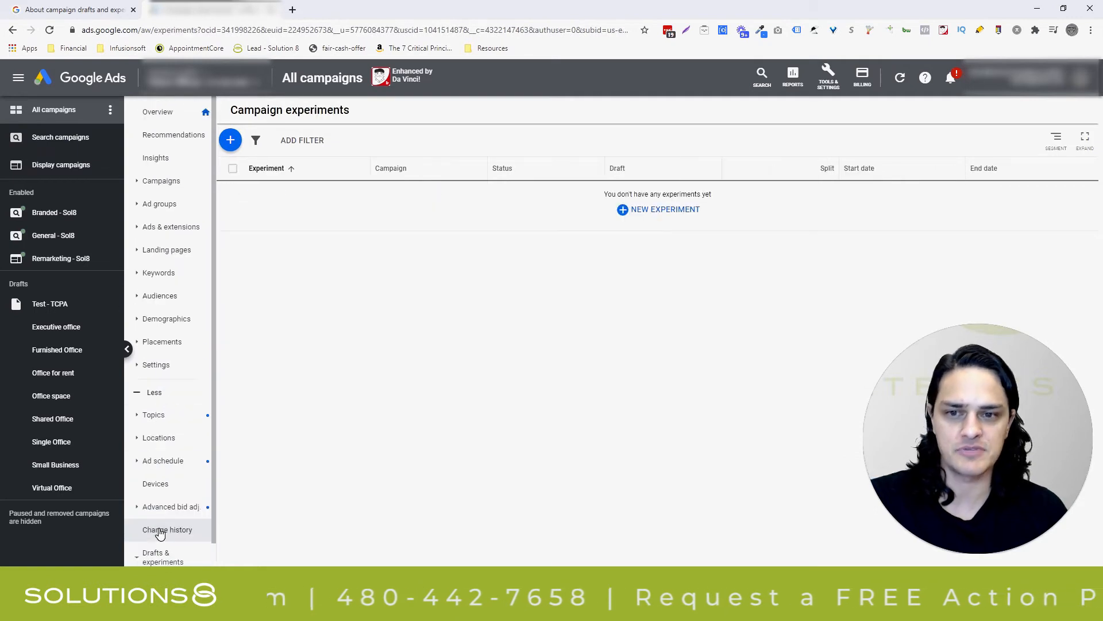
- Start a new experiment based on the Test - TCPA draft of the General - Sol8 campaign
left_click(645, 214)
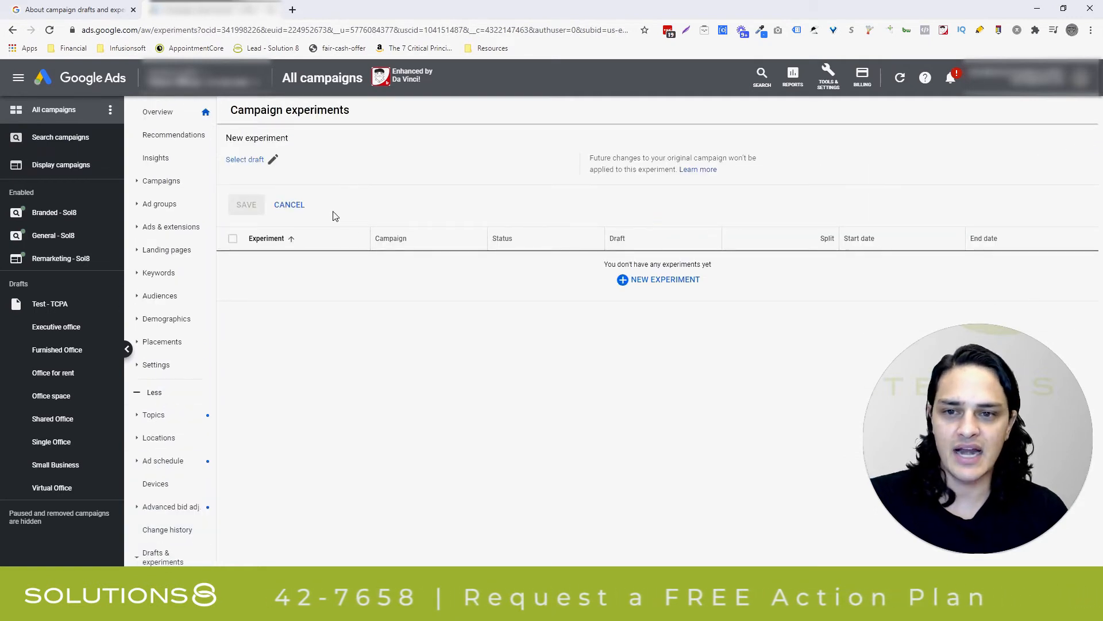
left_click(270, 160)
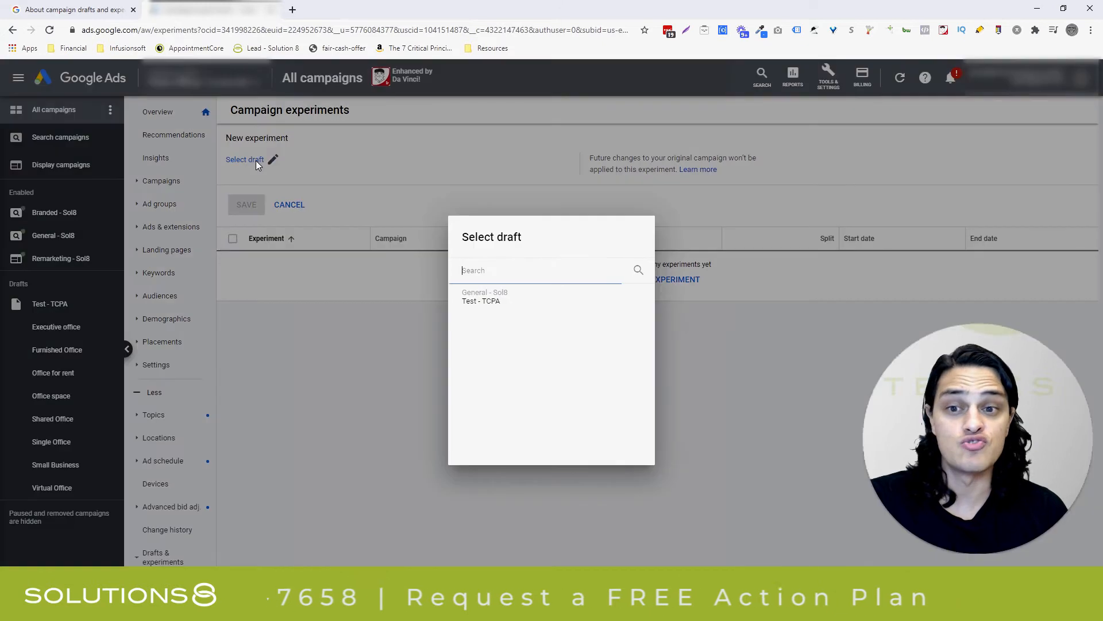
left_click(494, 302)
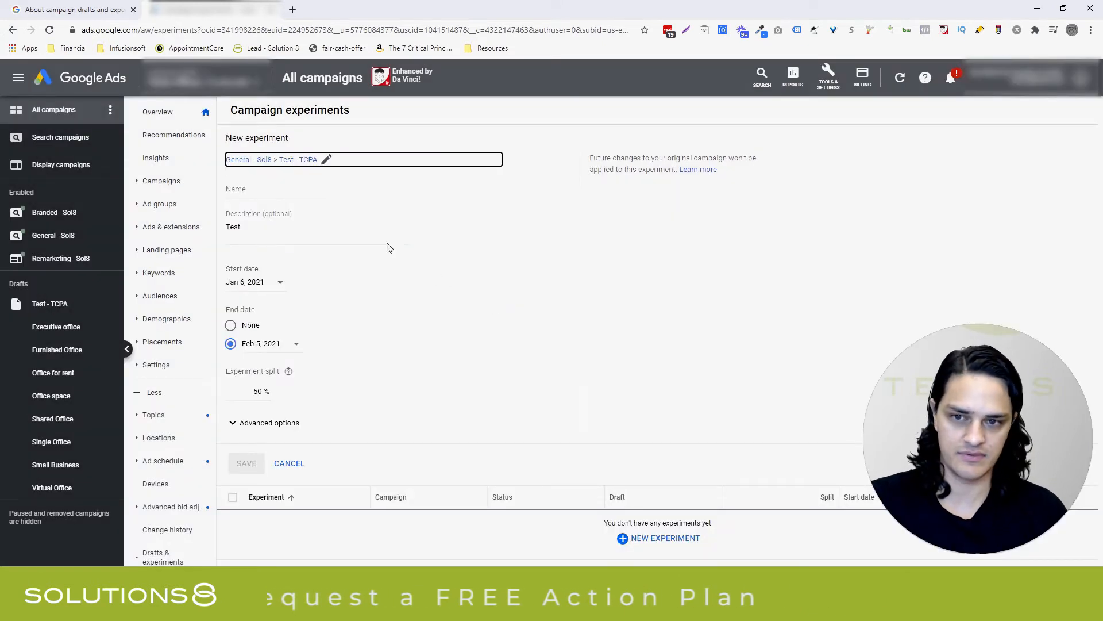
- Name the new experiment "Test - TCPA"
left_click(304, 195)
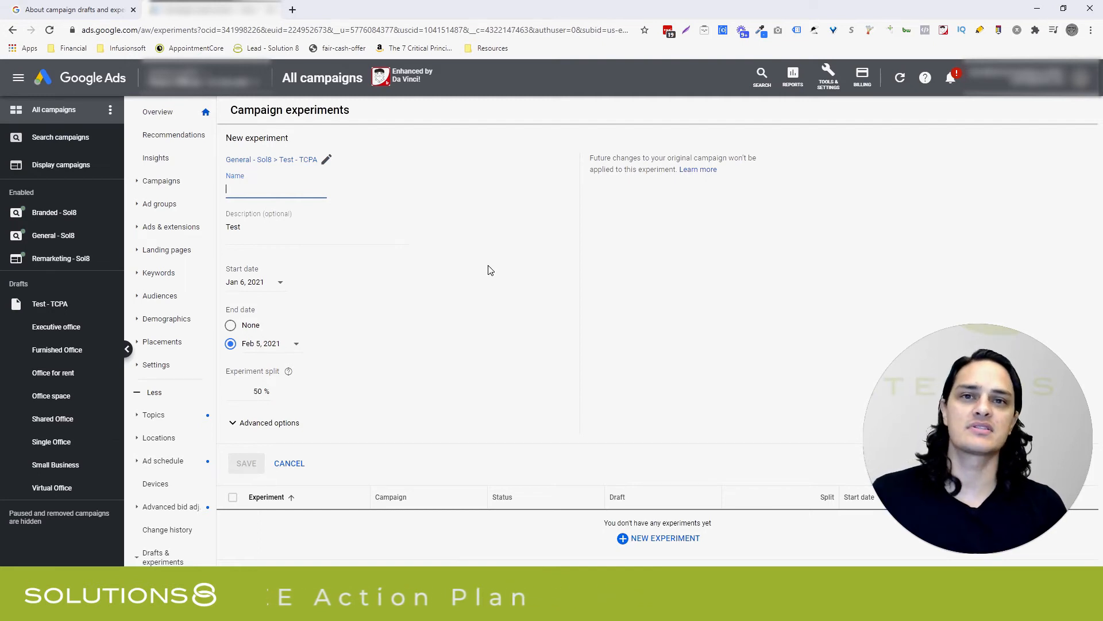
type("Test - TCPA")
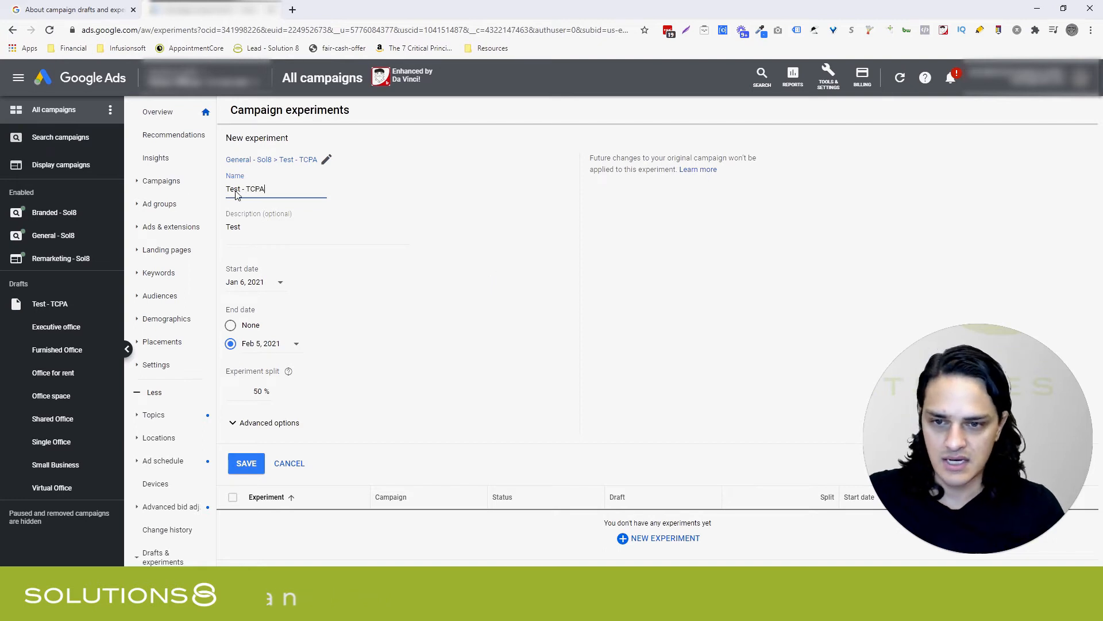
left_click(276, 230)
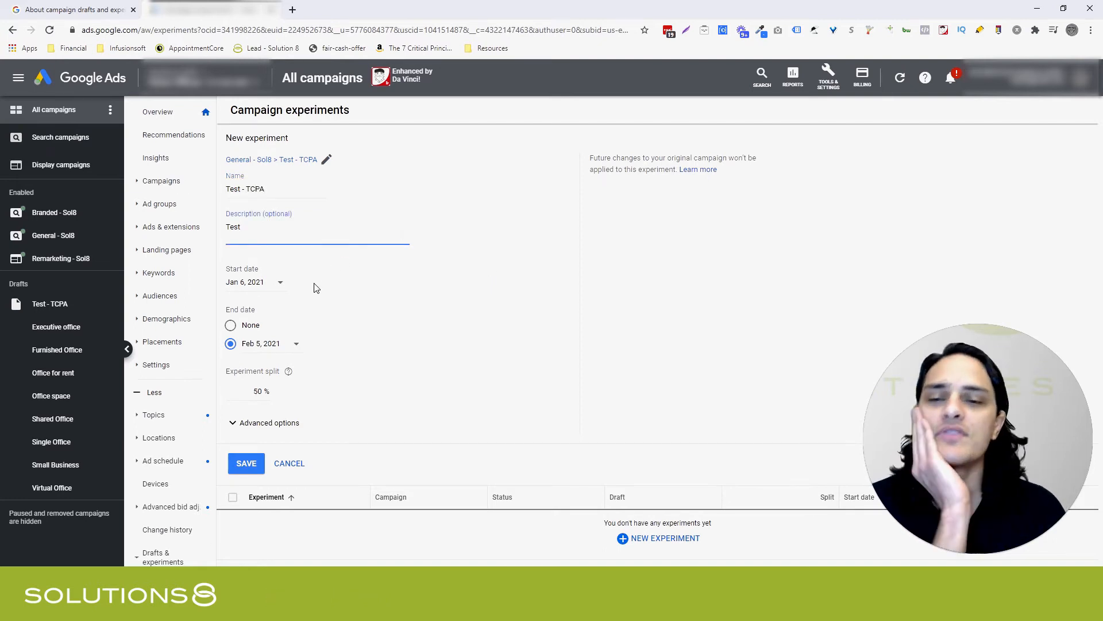
- Check the experiment's start date calendar and set the end date to None
left_click(260, 283)
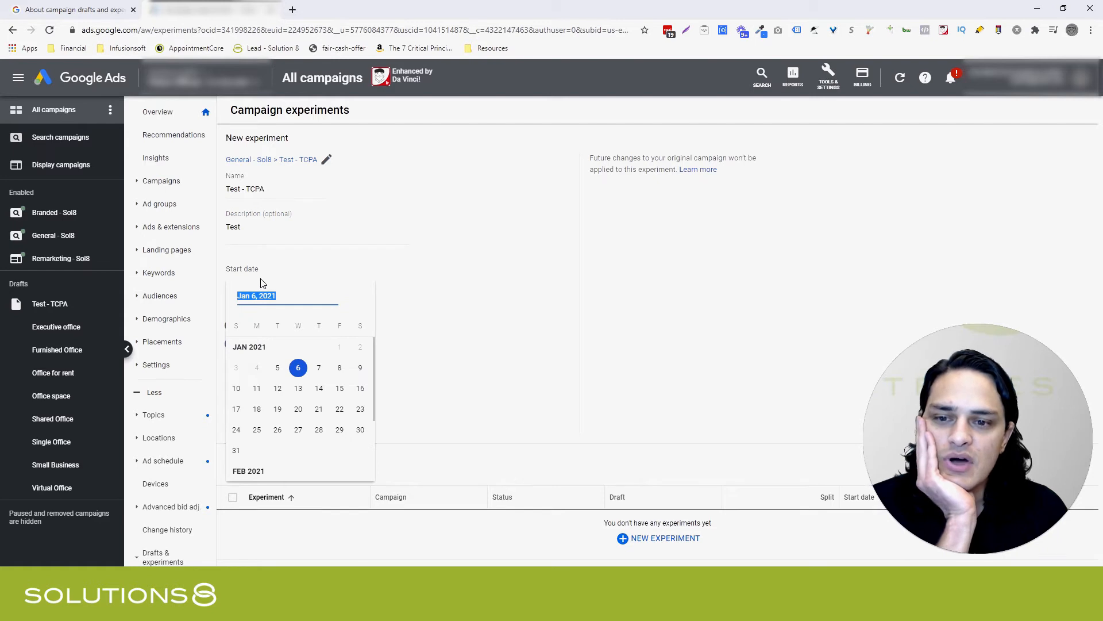
left_click(419, 283)
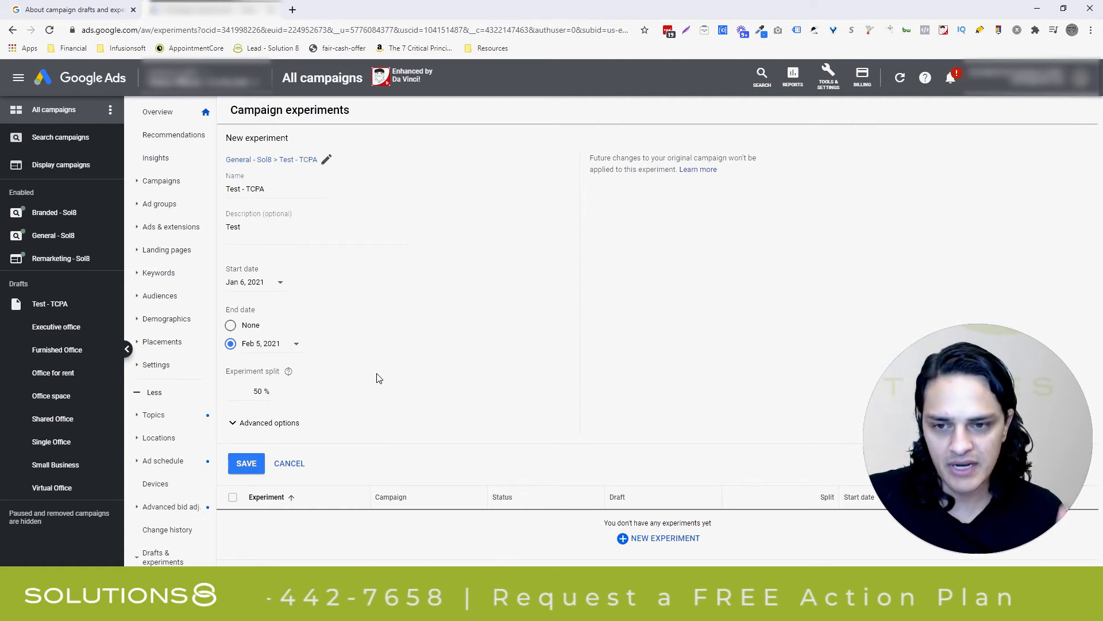
left_click(249, 327)
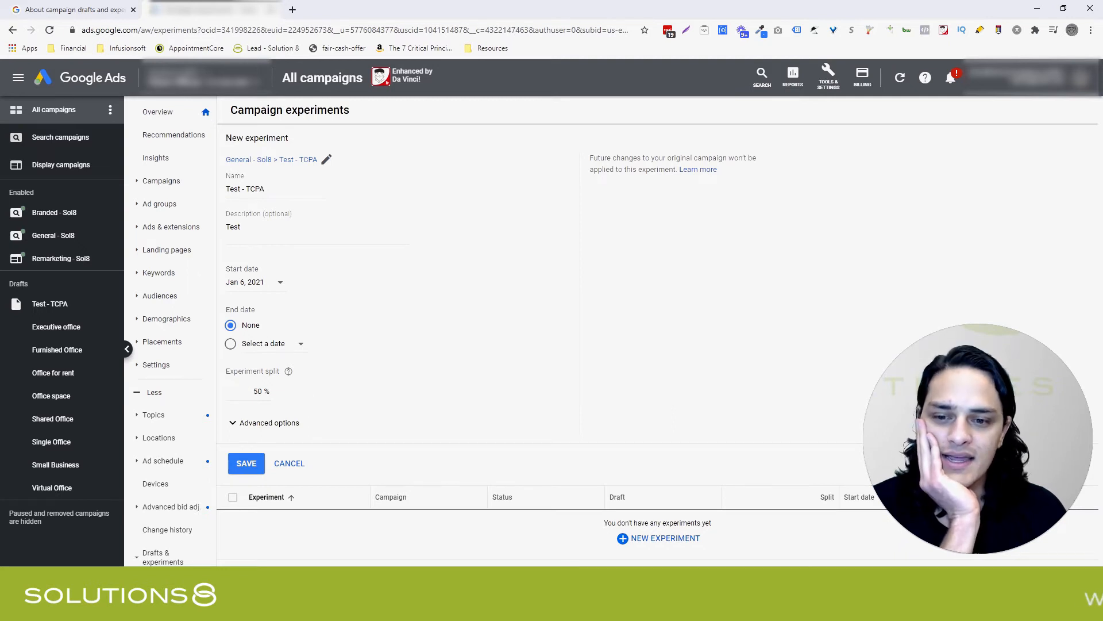
- Check the experiment split percentage and its help information, keeping the split at 50%
double_click(256, 391)
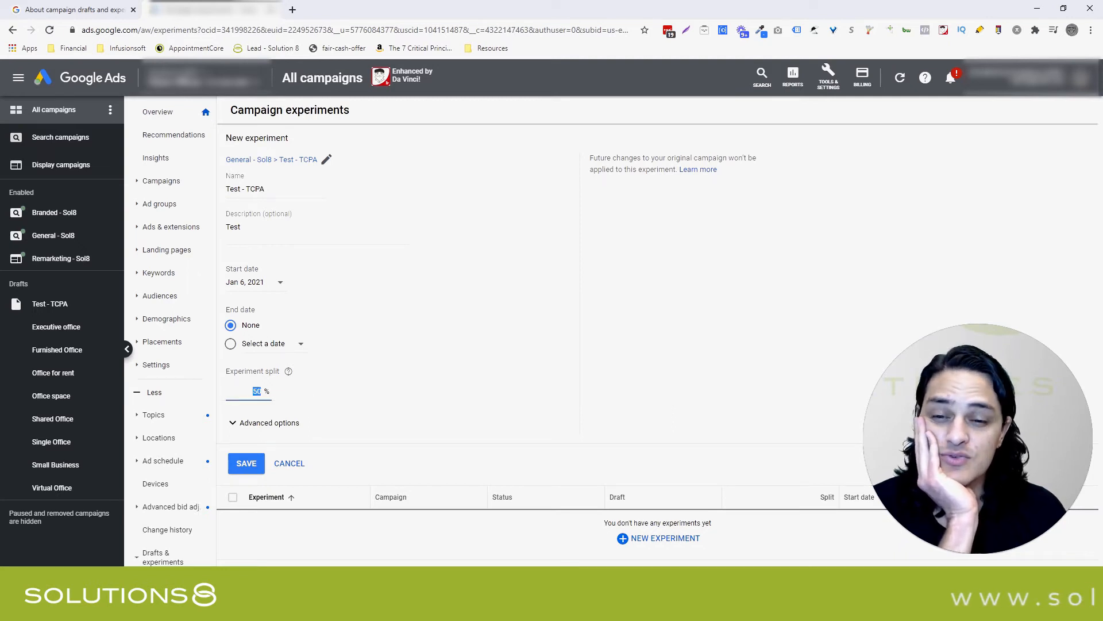
left_click(313, 397)
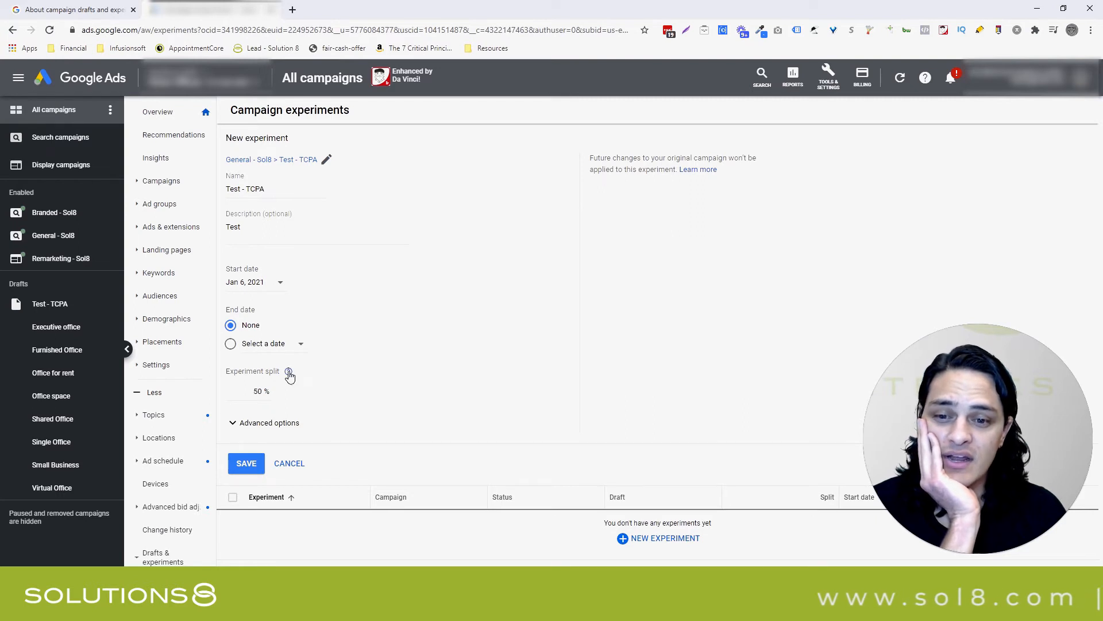
mouse_move(288, 375)
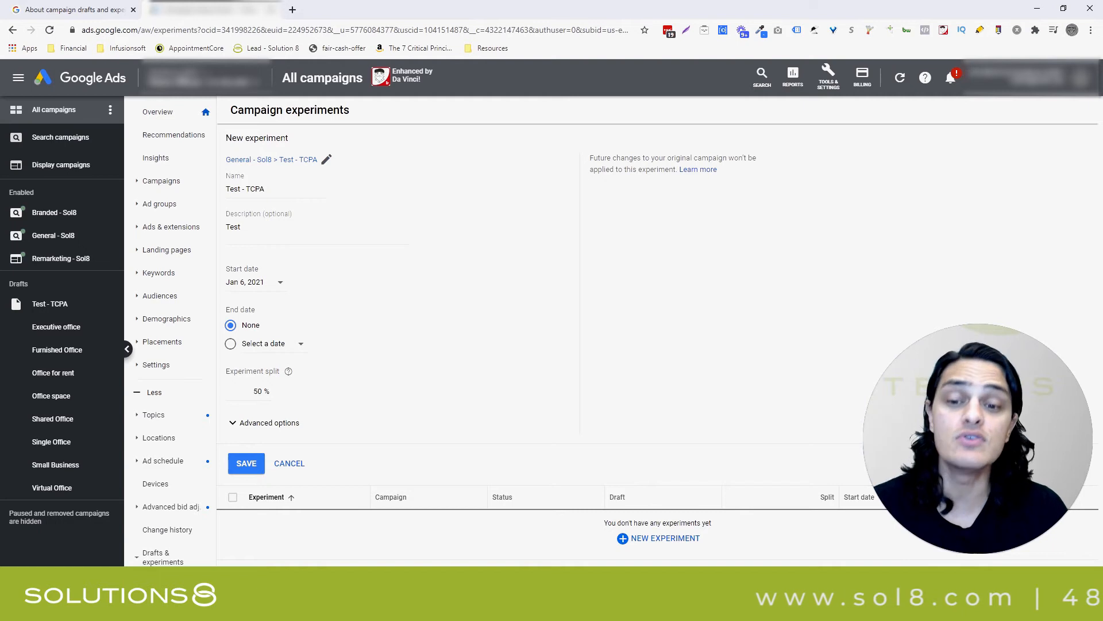
left_click(254, 391)
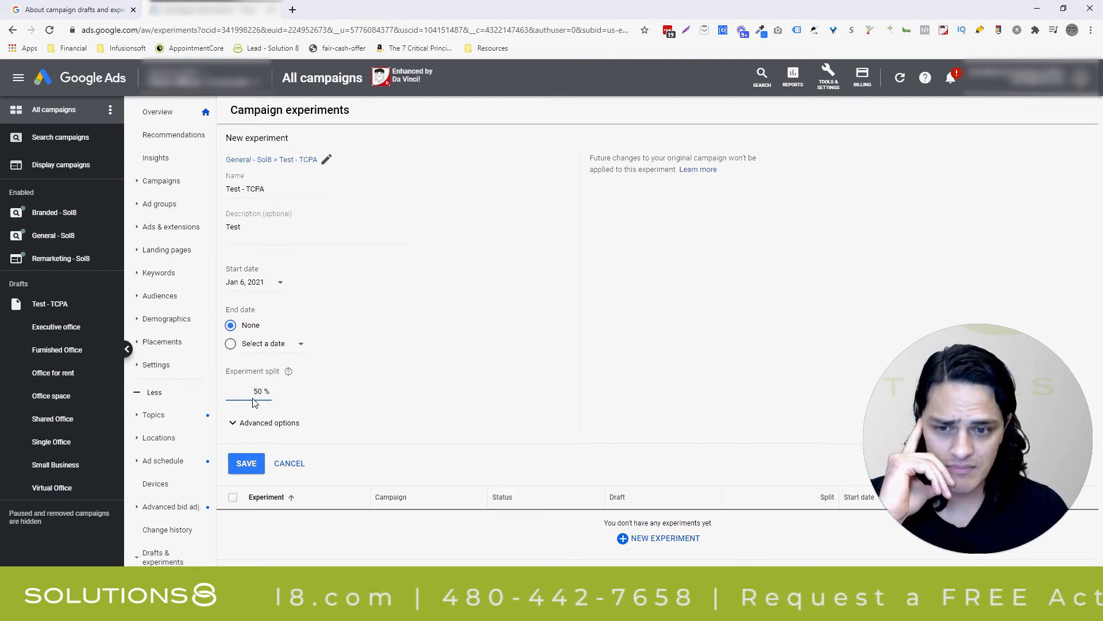
- Choose the search-based split in the experiment's advanced options and save the experiment
left_click(278, 424)
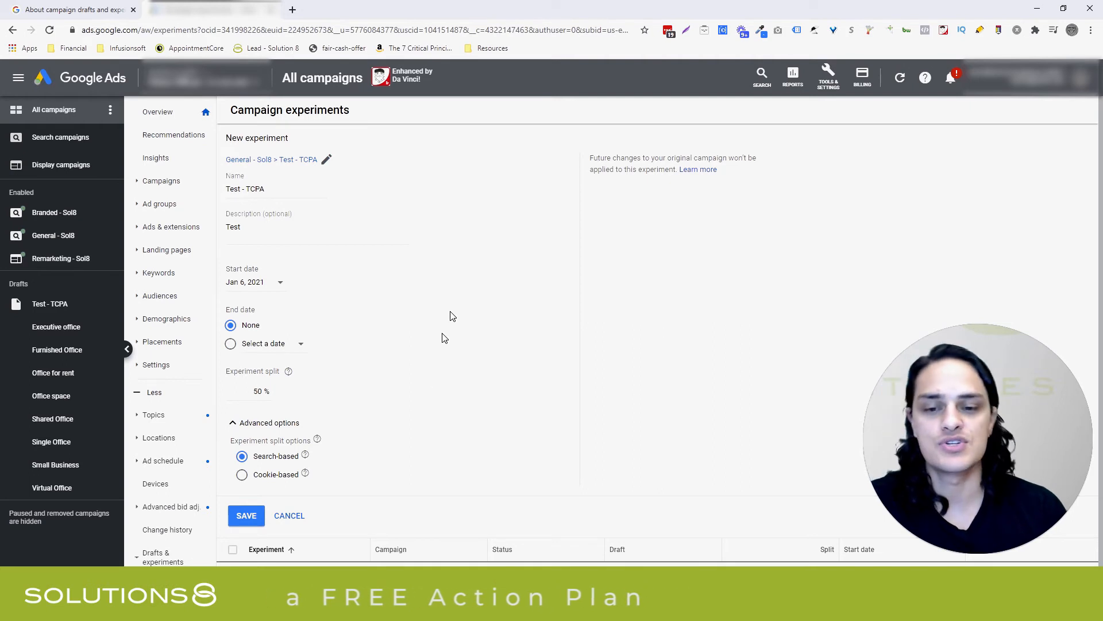
mouse_move(307, 458)
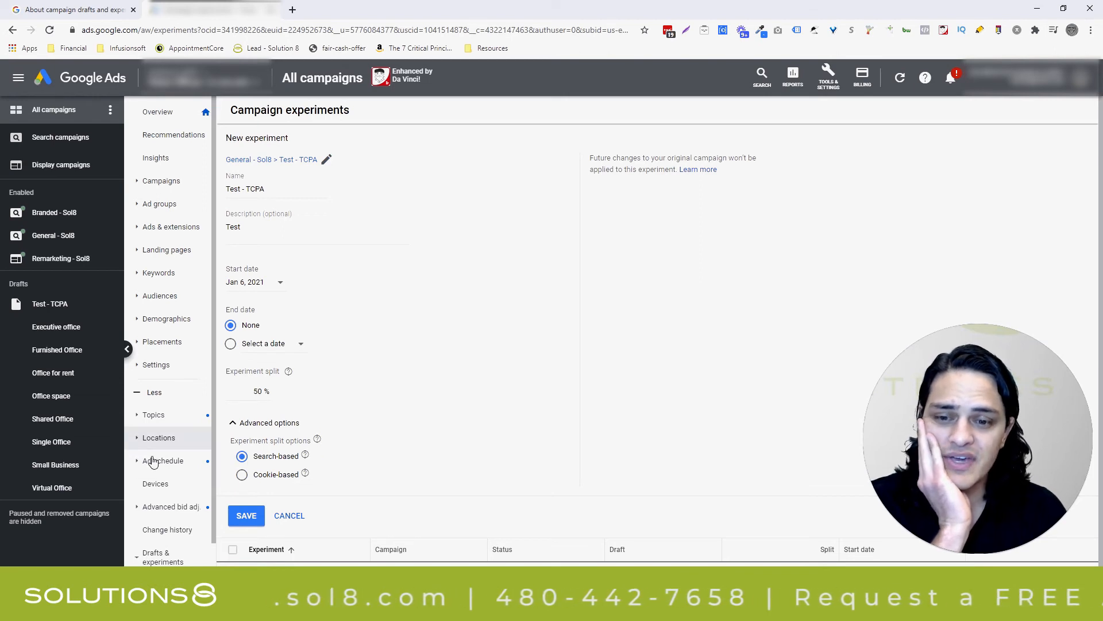
left_click(278, 480)
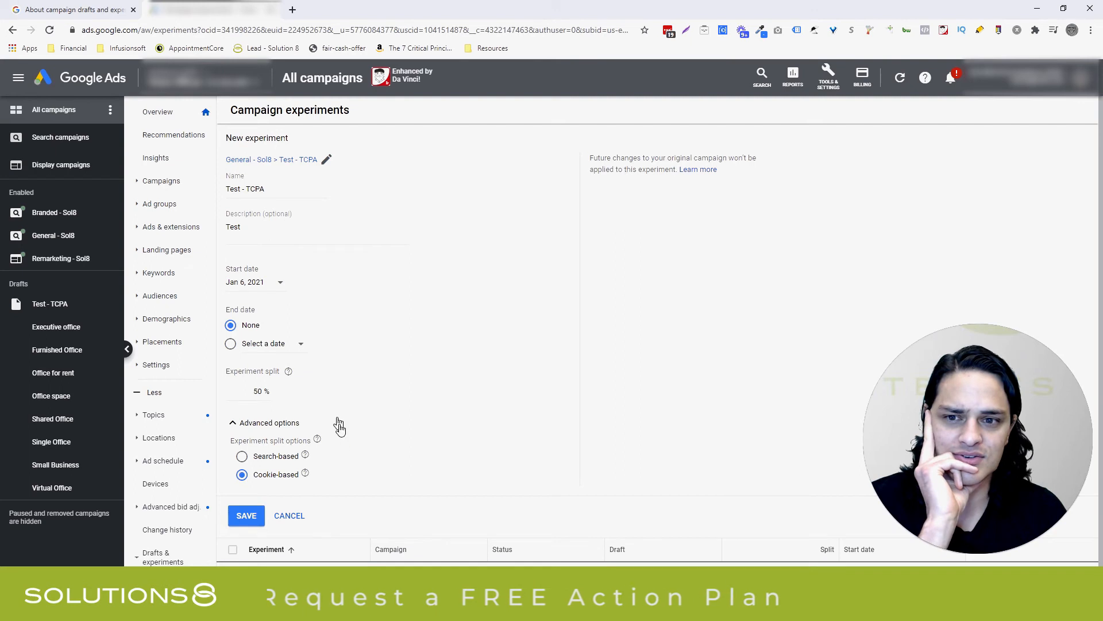
left_click(270, 460)
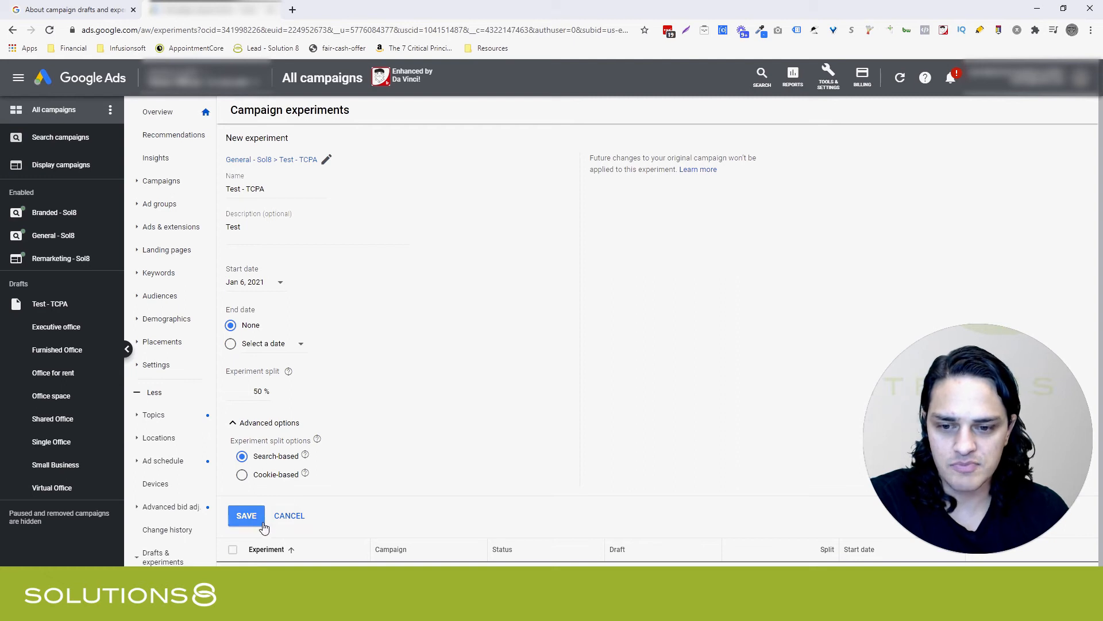
left_click(247, 516)
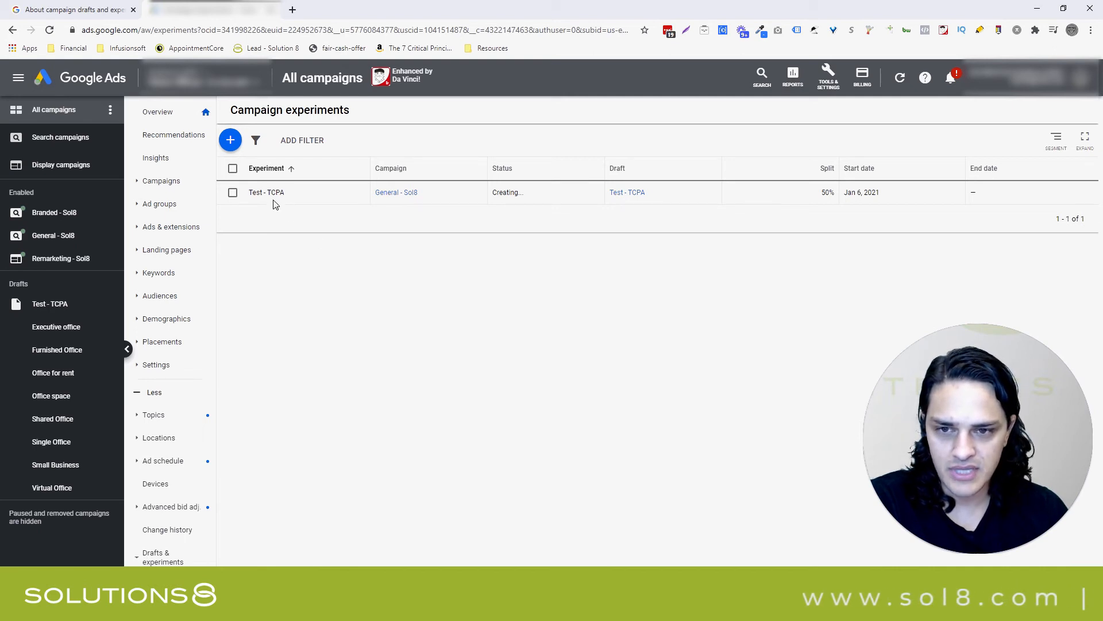
- Reload the campaign experiments page to refresh the status of the new Test - TCPA experiment
scroll(149, 535, "down", 2)
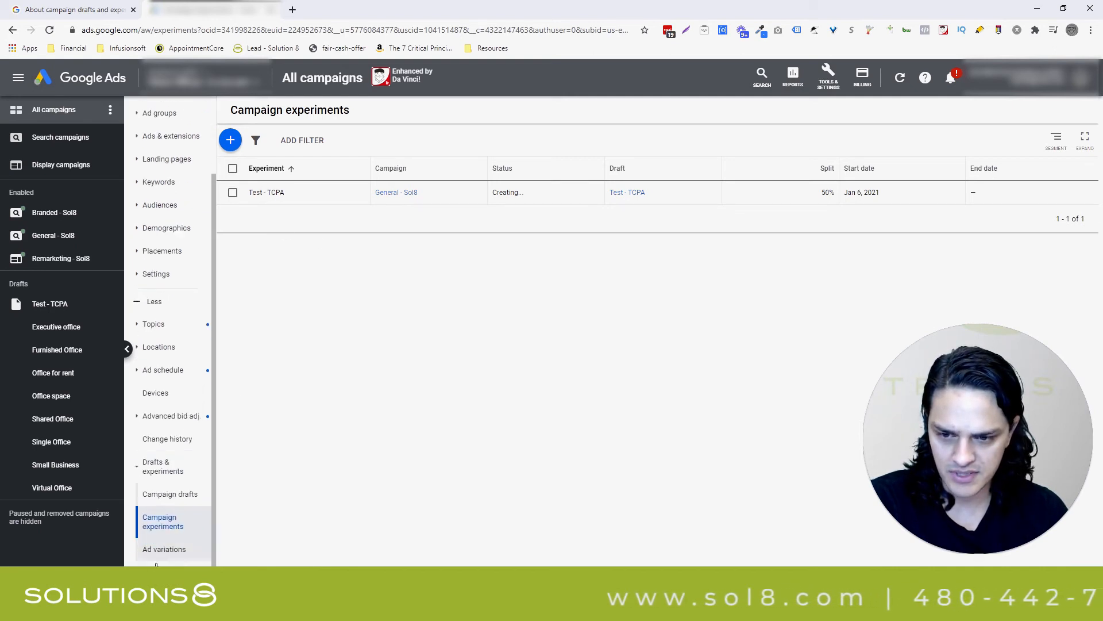
left_click(145, 466)
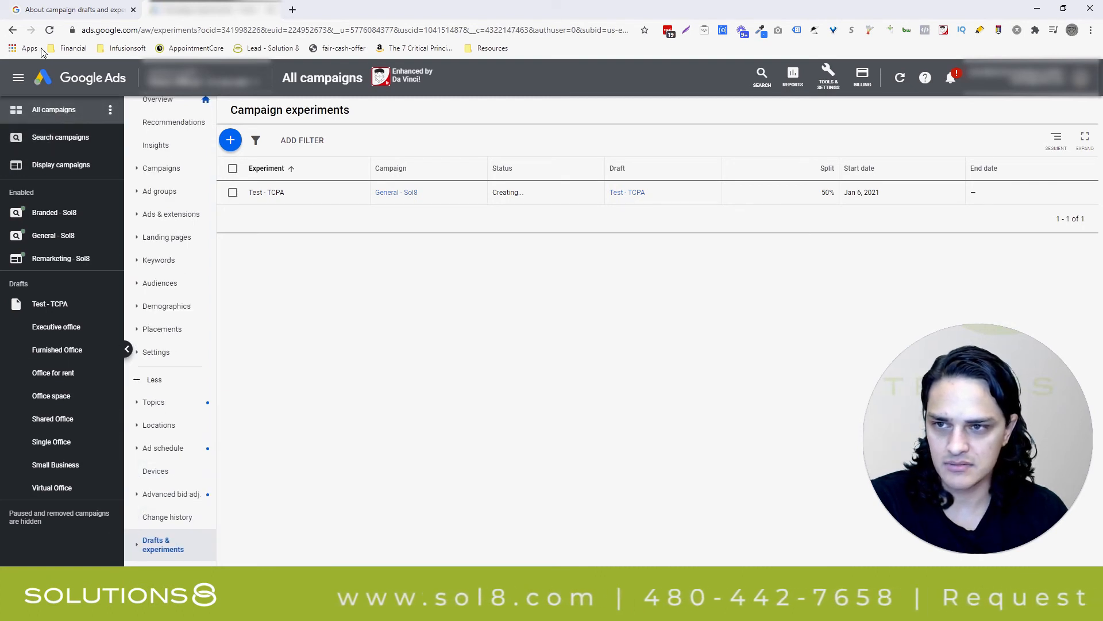
left_click(52, 32)
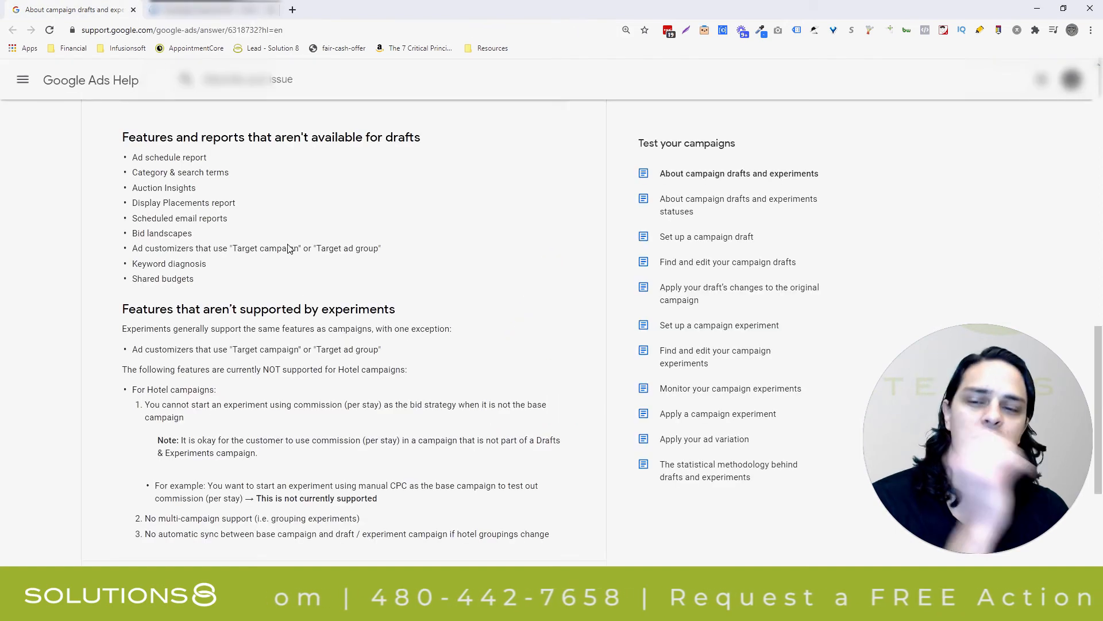
- Switch to the Google Ads Help article on campaign drafts and experiments and read its introduction and example
scroll(306, 297, "up", 15)
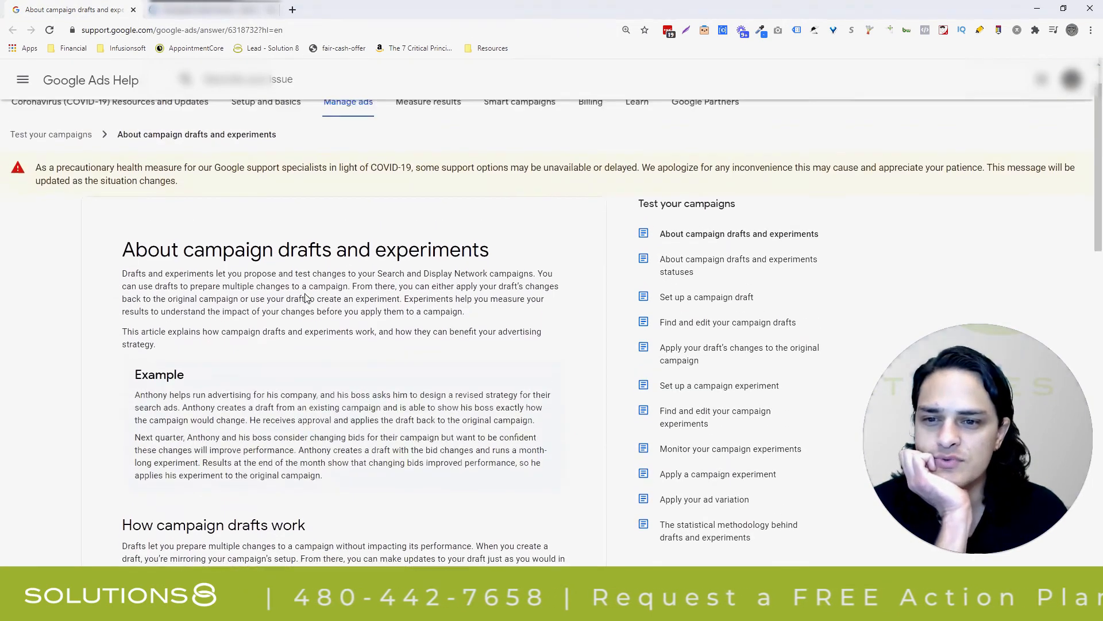
scroll(306, 297, "down", 4)
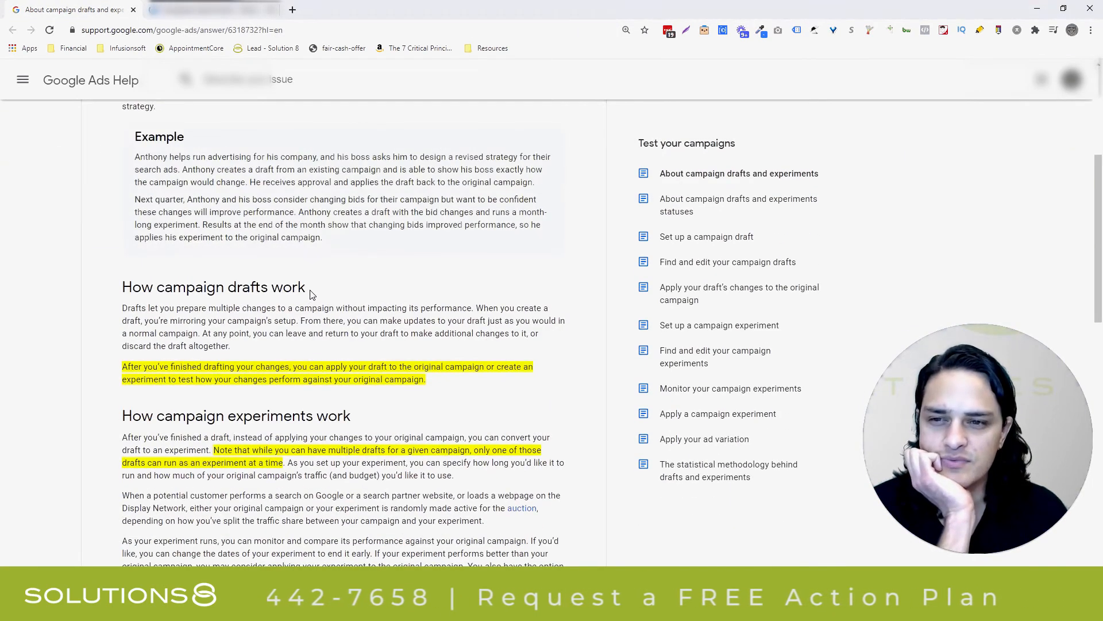
scroll(310, 294, "up", 1)
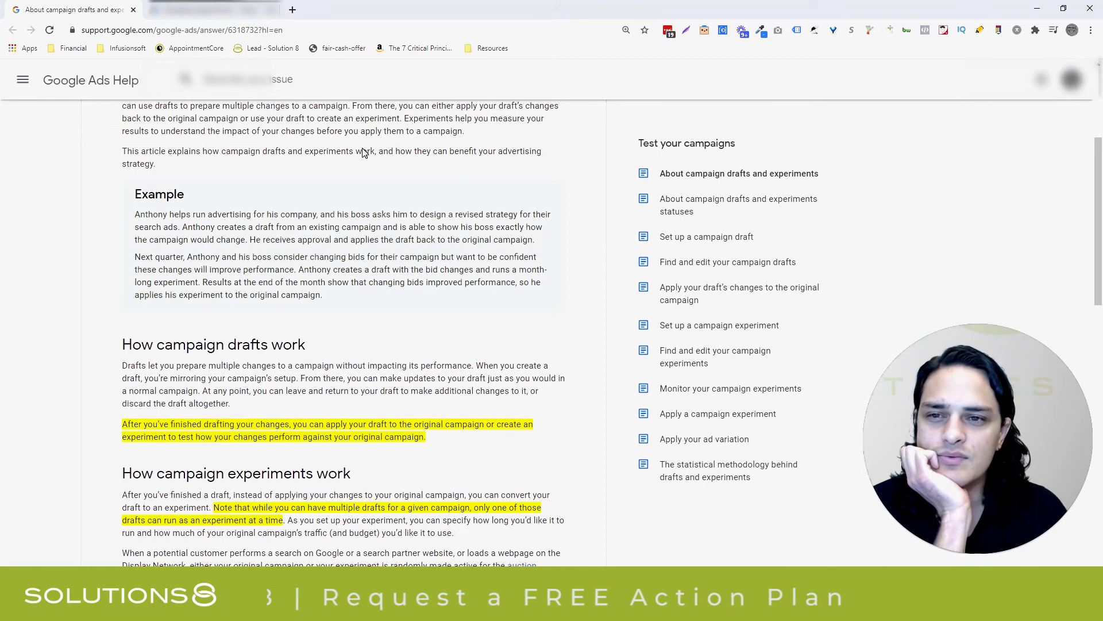
scroll(341, 165, "up", 1)
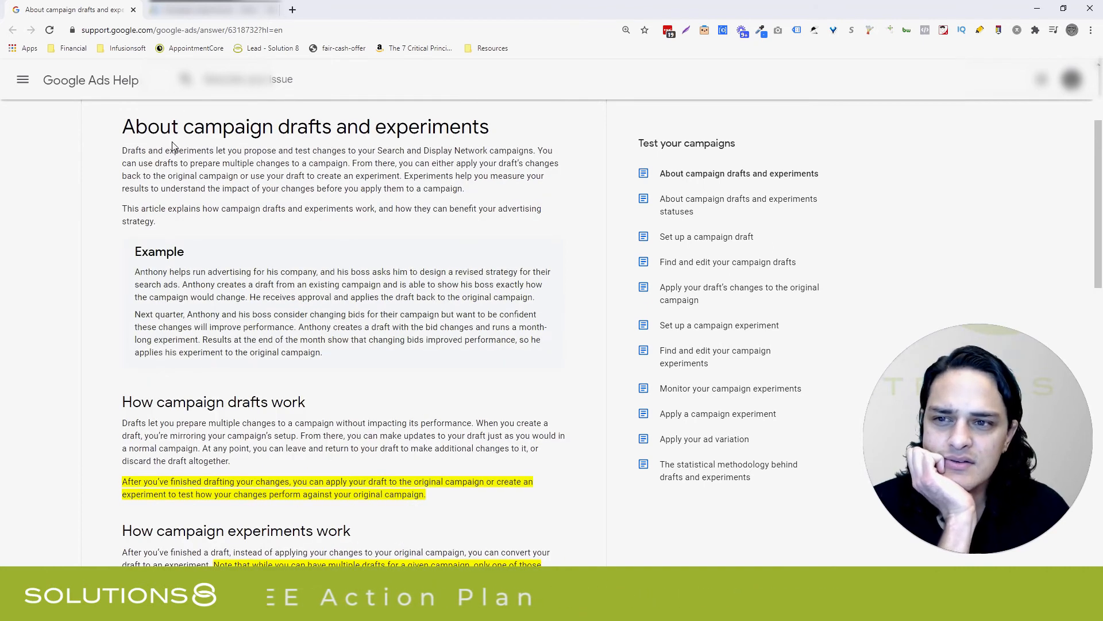
scroll(171, 146, "up", 3)
scroll(342, 175, "down", 2)
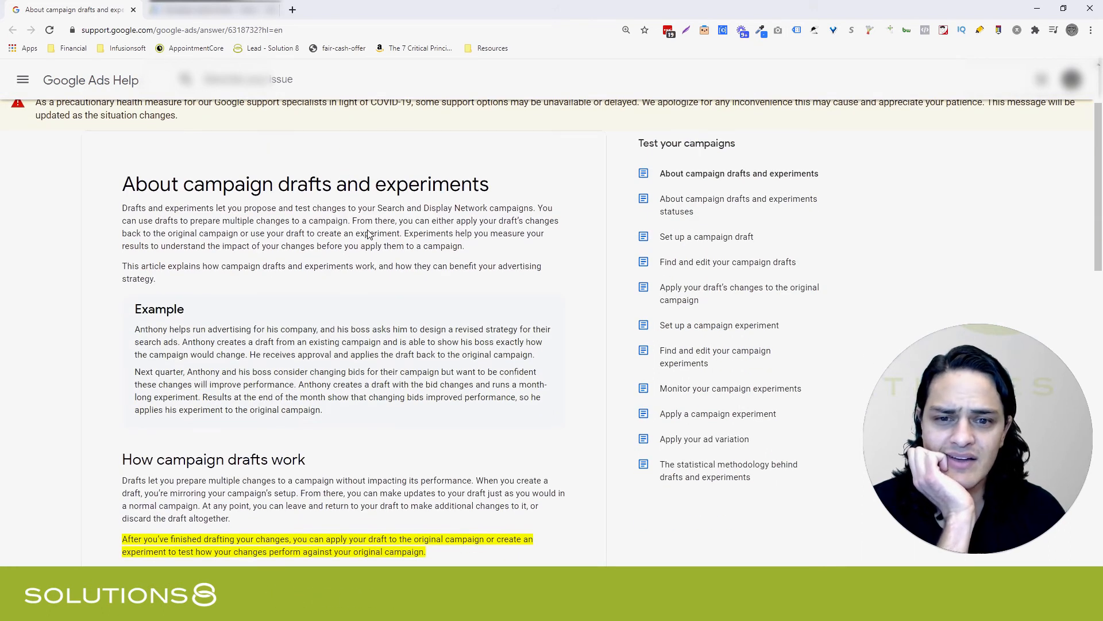
left_click_drag(136, 333, 327, 417)
left_click(356, 297)
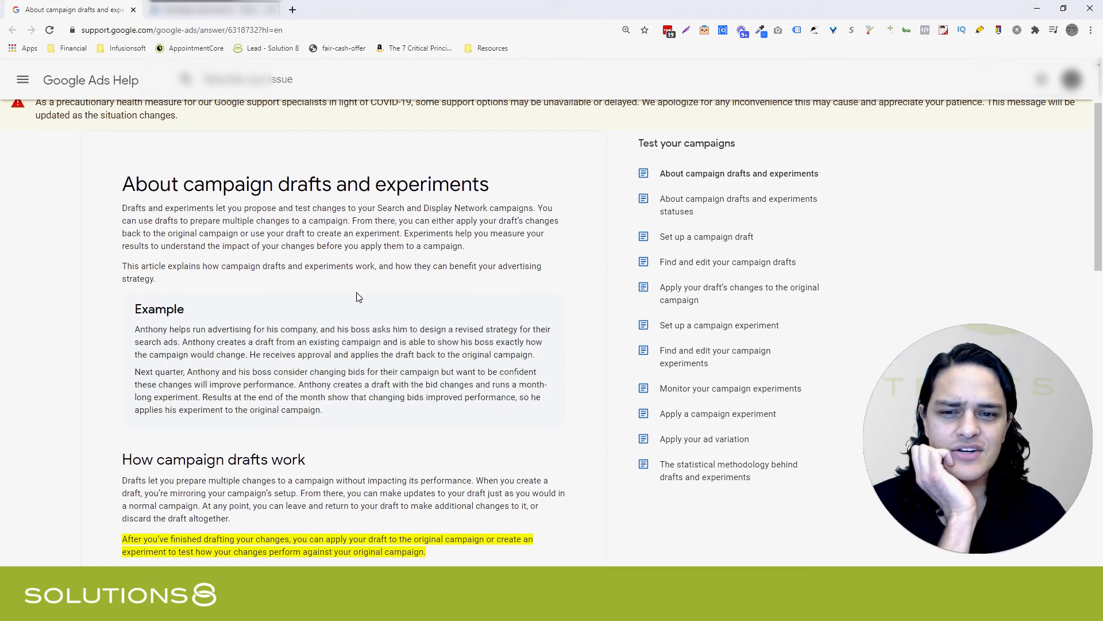
- Read how campaign drafts and experiments work and which campaign types the "Keep in mind" note covers
scroll(356, 297, "down", 2)
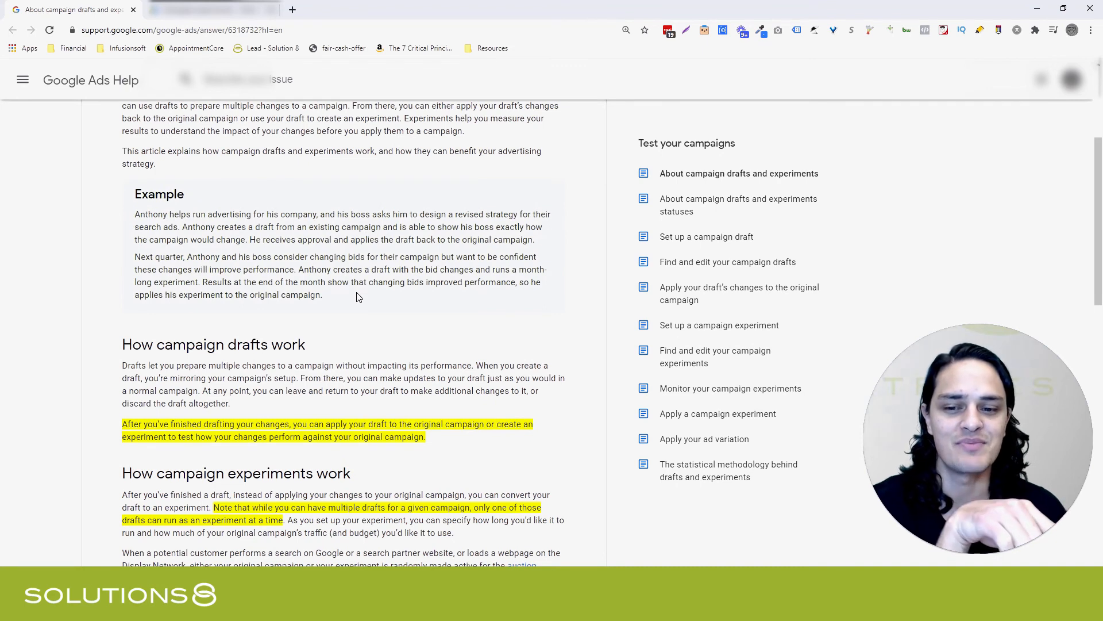
scroll(356, 297, "down", 3)
scroll(356, 296, "down", 2)
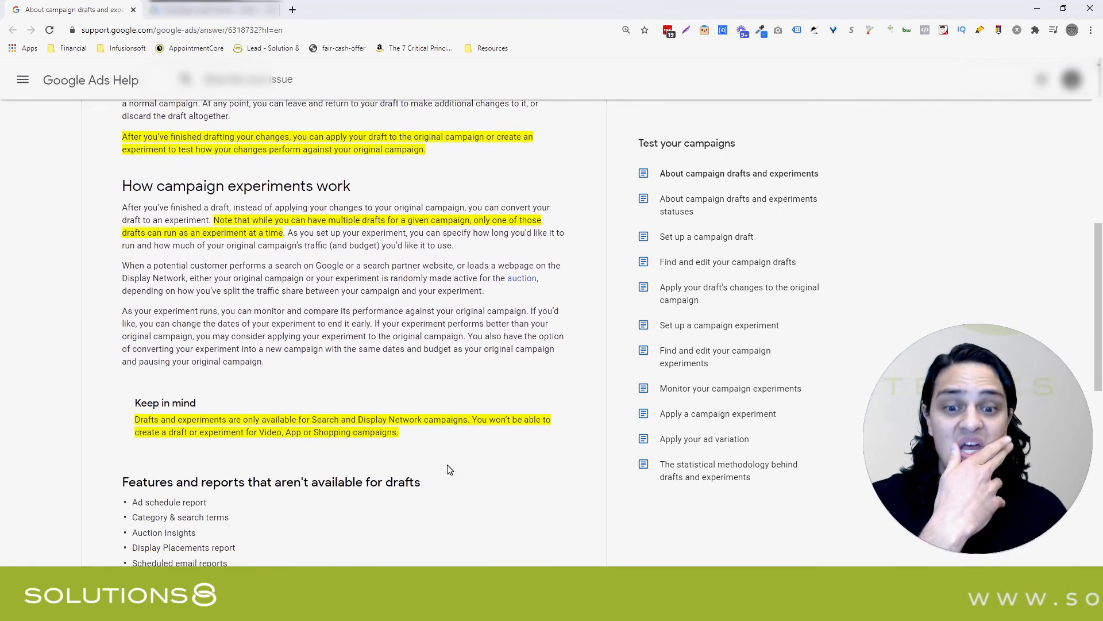
mouse_move(386, 438)
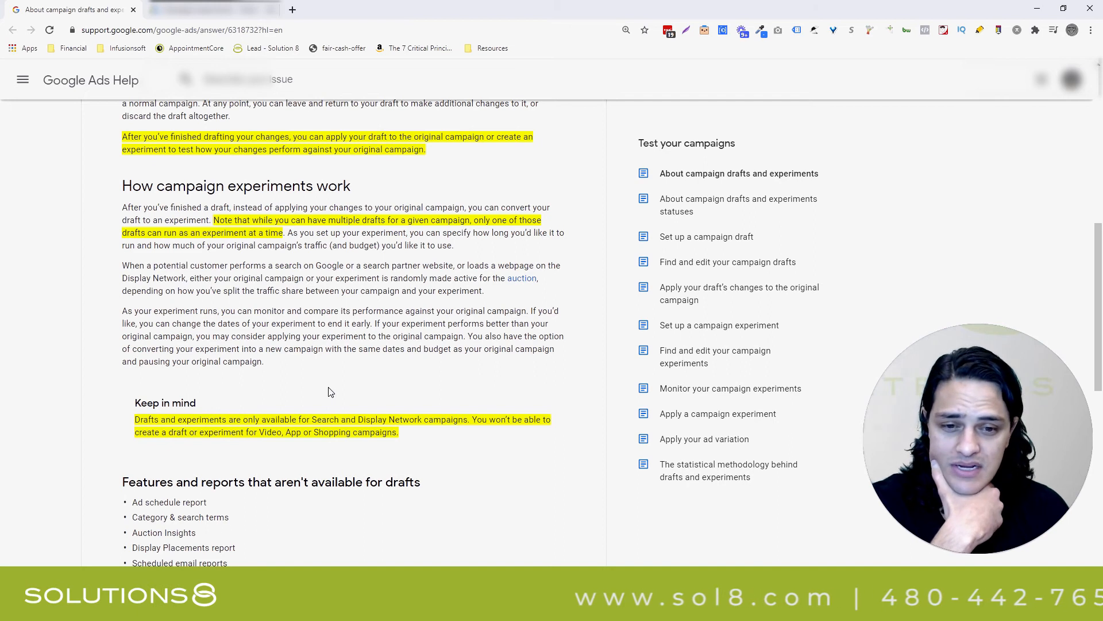
mouse_move(338, 438)
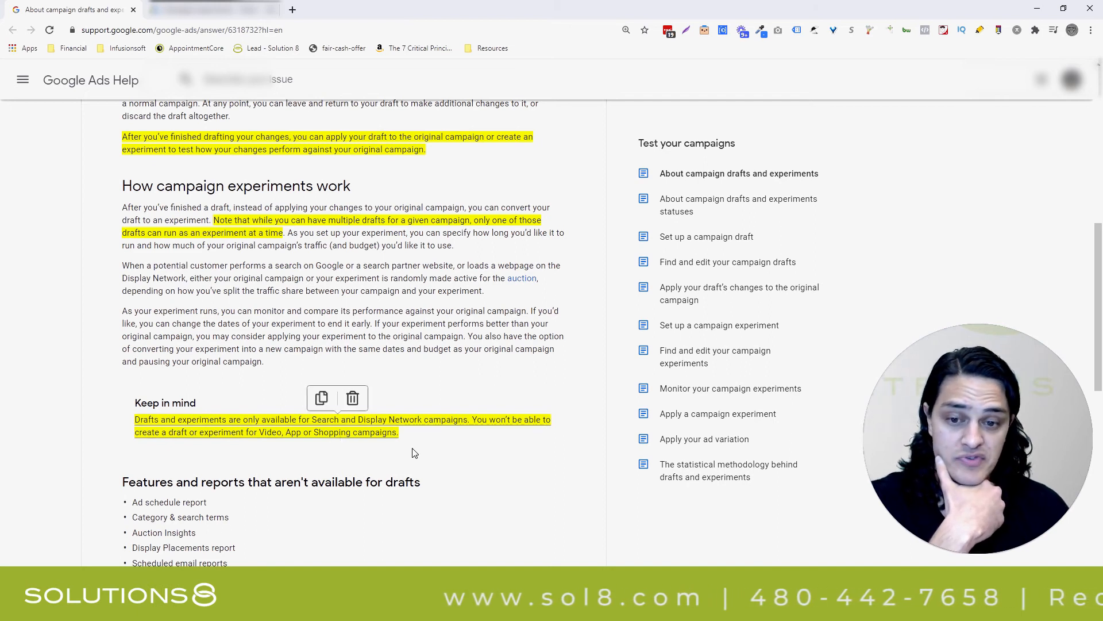
scroll(358, 372, "up", 1)
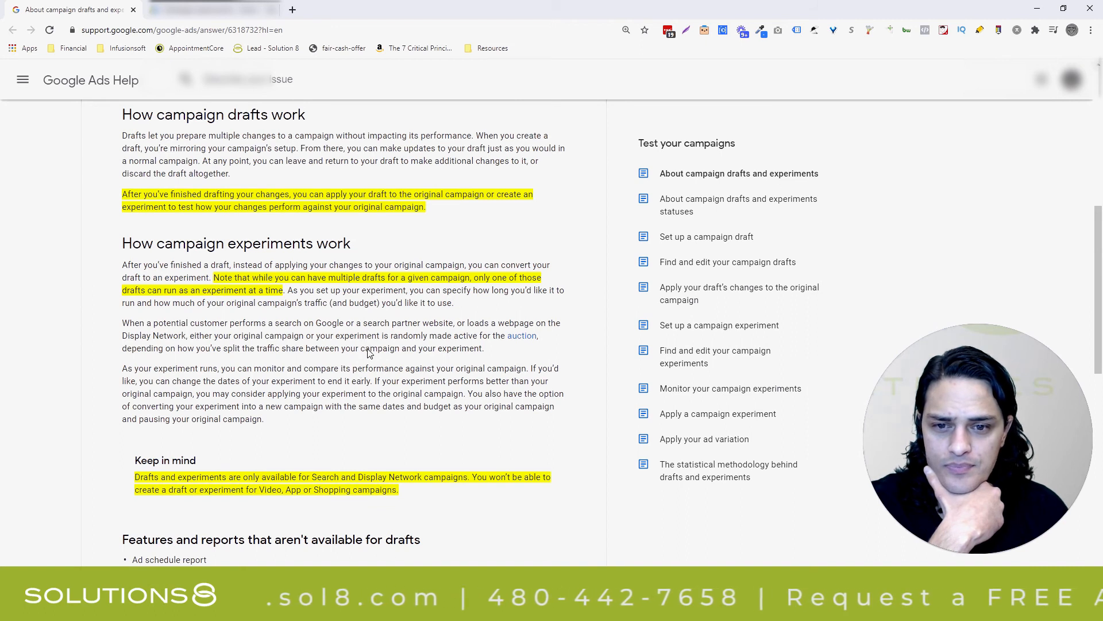
- Select the help article's web address and read which features are unavailable for drafts and experiments
left_click(159, 32)
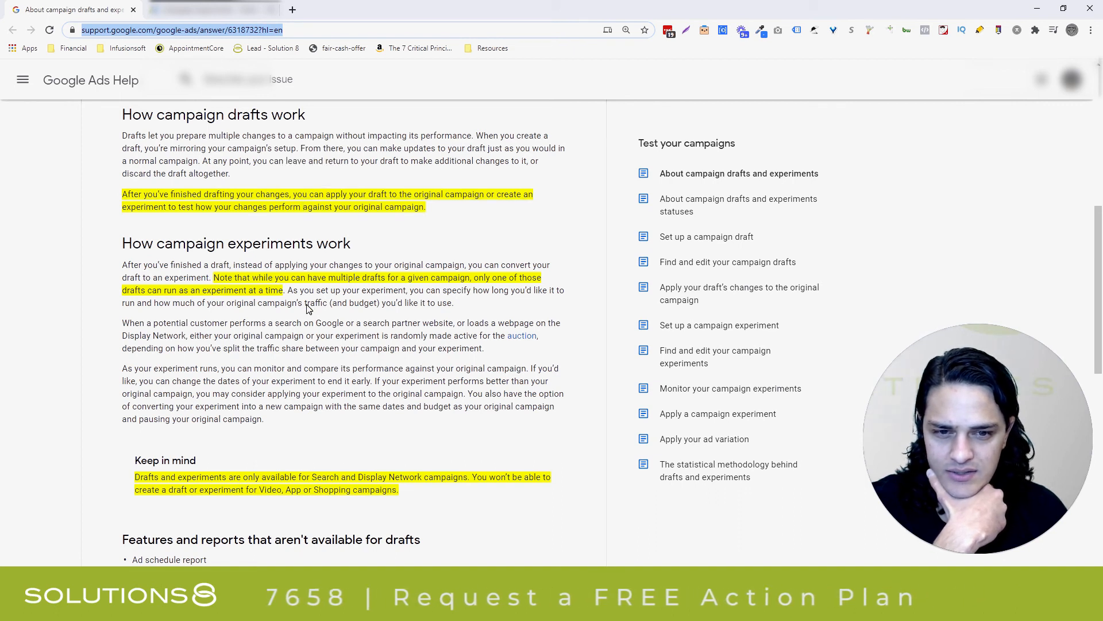
scroll(296, 292, "down", 1)
scroll(296, 292, "down", 6)
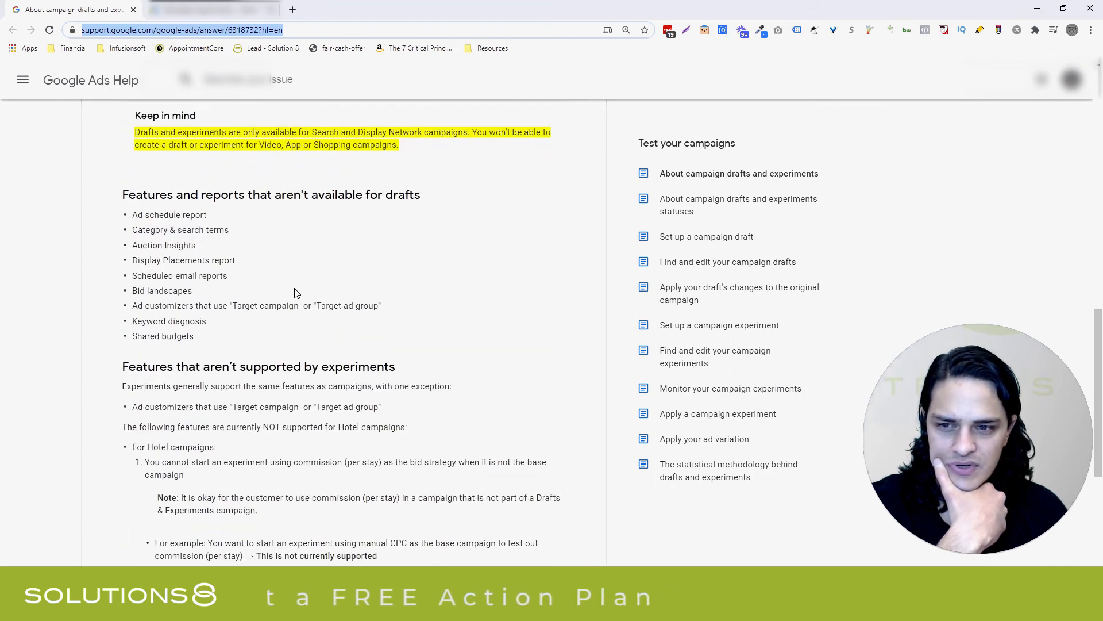
scroll(296, 292, "down", 5)
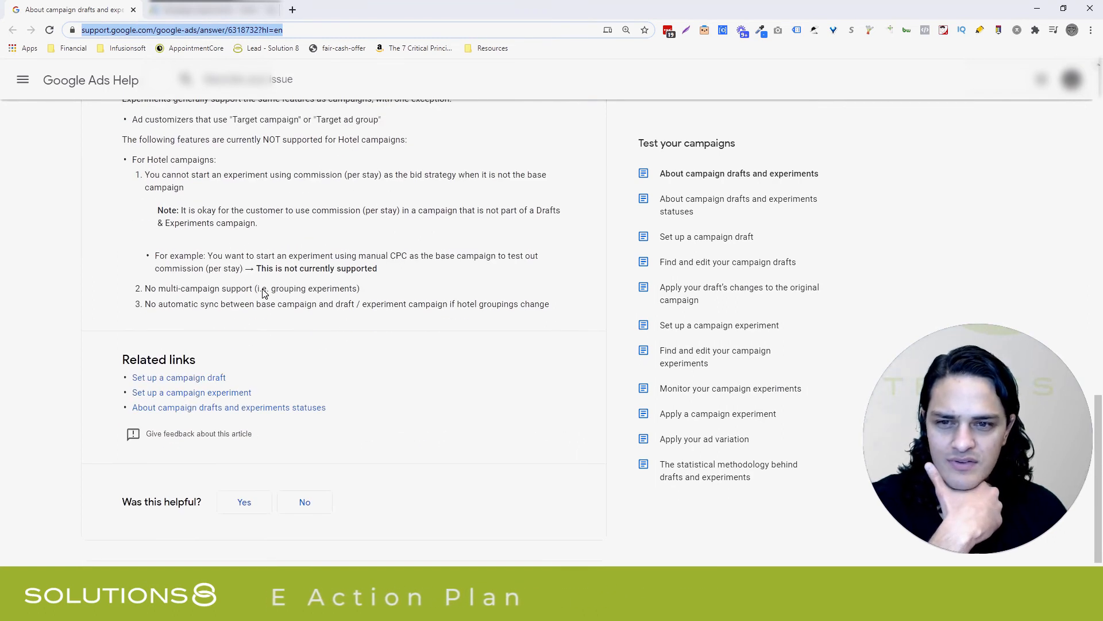
scroll(264, 293, "up", 1)
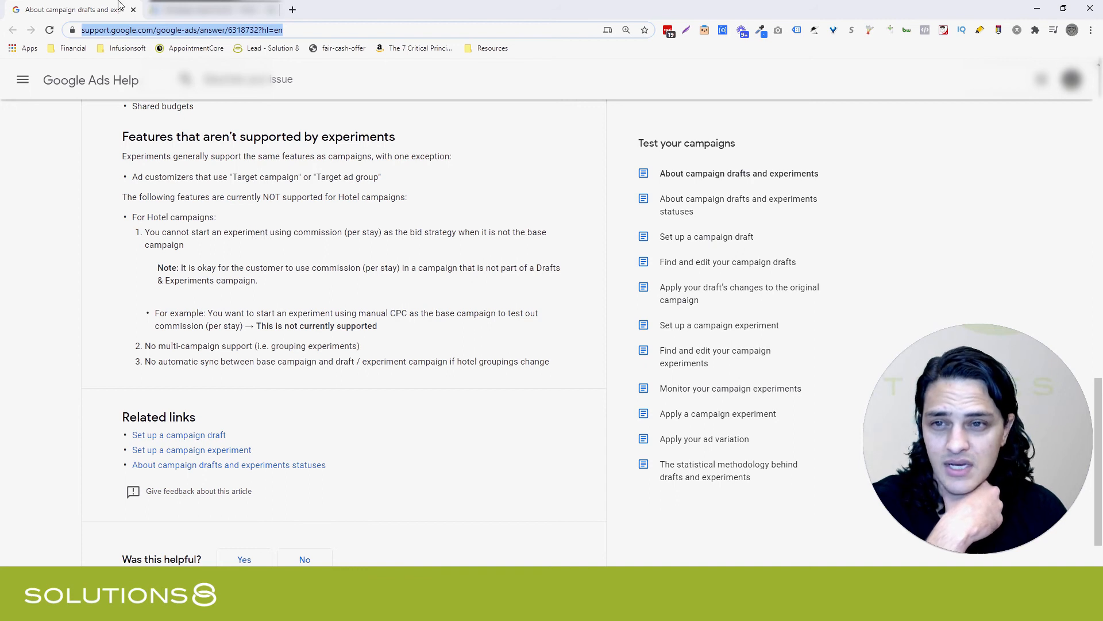
- Return to Google Ads, open the Test - TCPA experiment and examine its ad groups
key("ctrl+Tab")
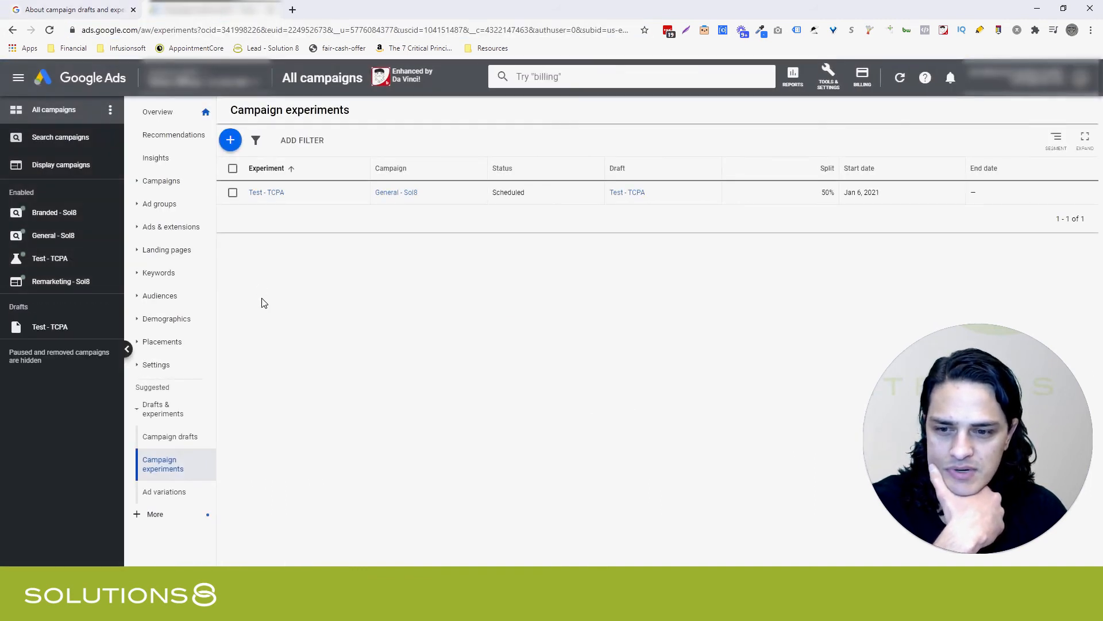
mouse_move(265, 198)
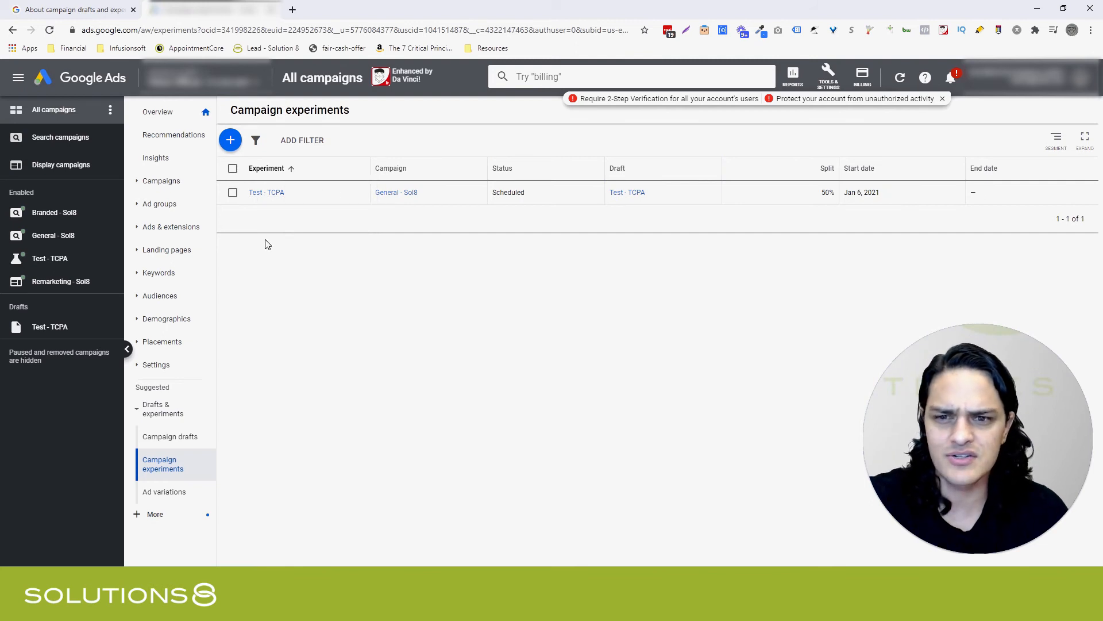
left_click(265, 195)
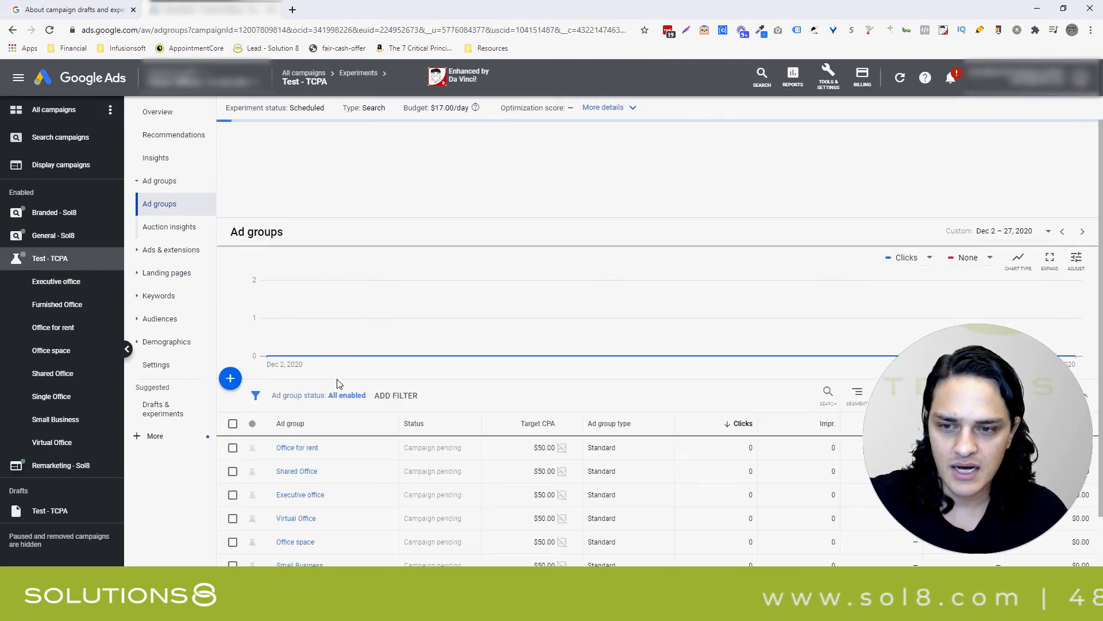
scroll(338, 384, "down", 2)
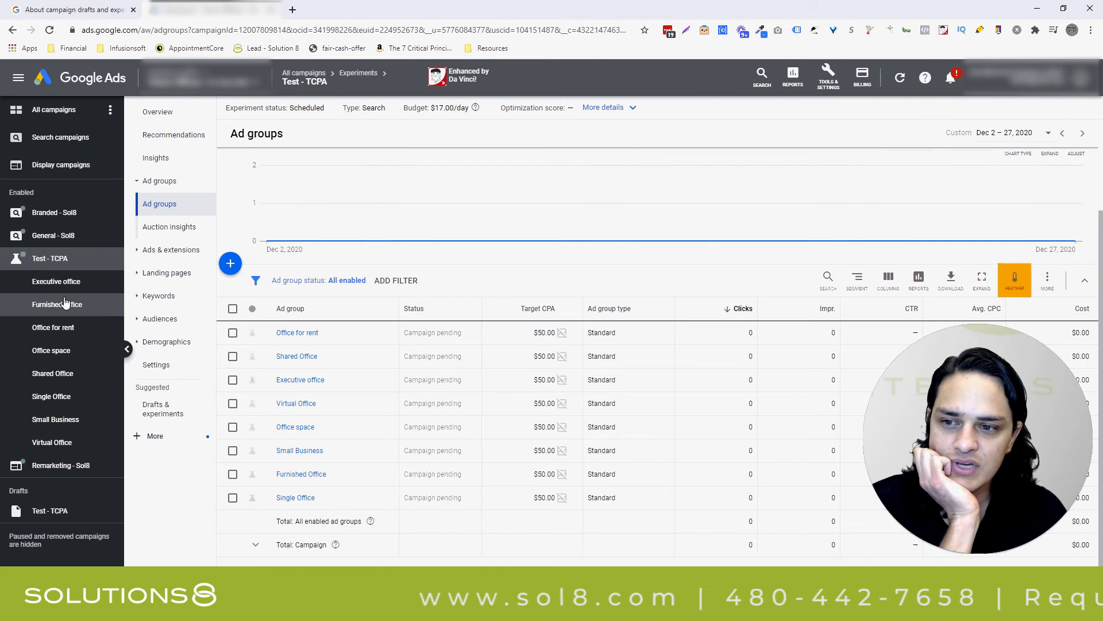
- Return to the all-campaigns list and check the enable and pause options for the Test - TCPA experiment campaign
left_click(70, 109)
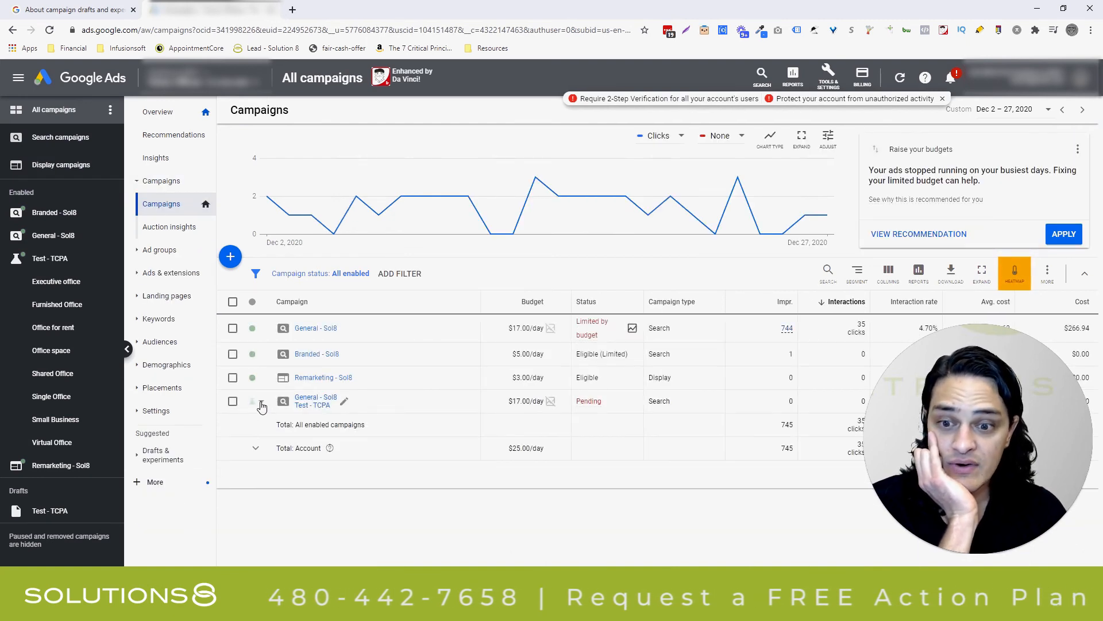
left_click(262, 405)
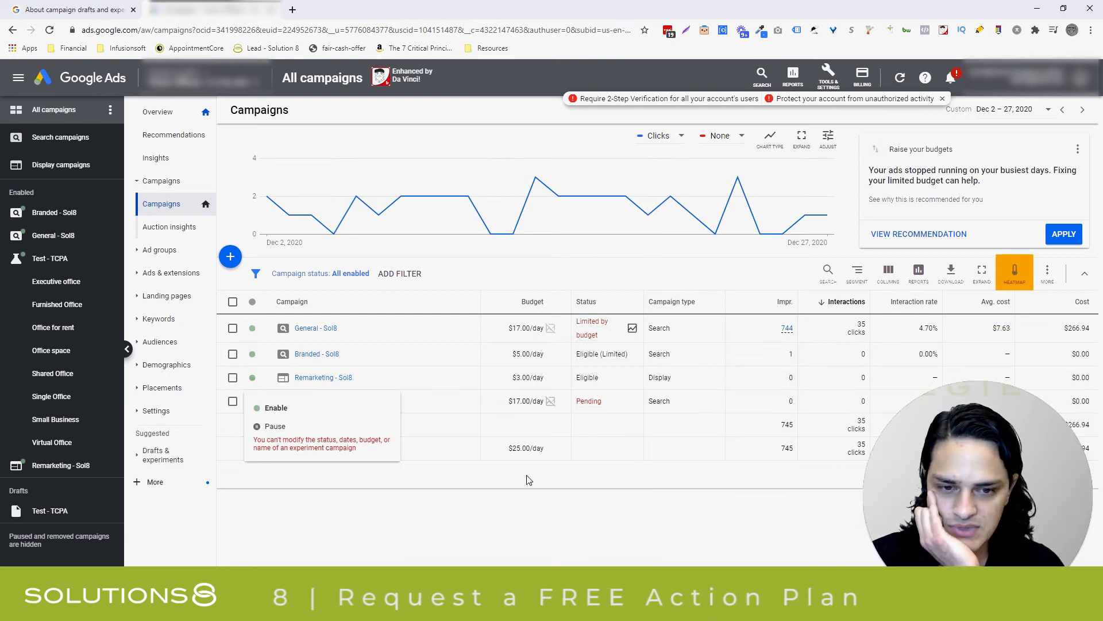
left_click(357, 516)
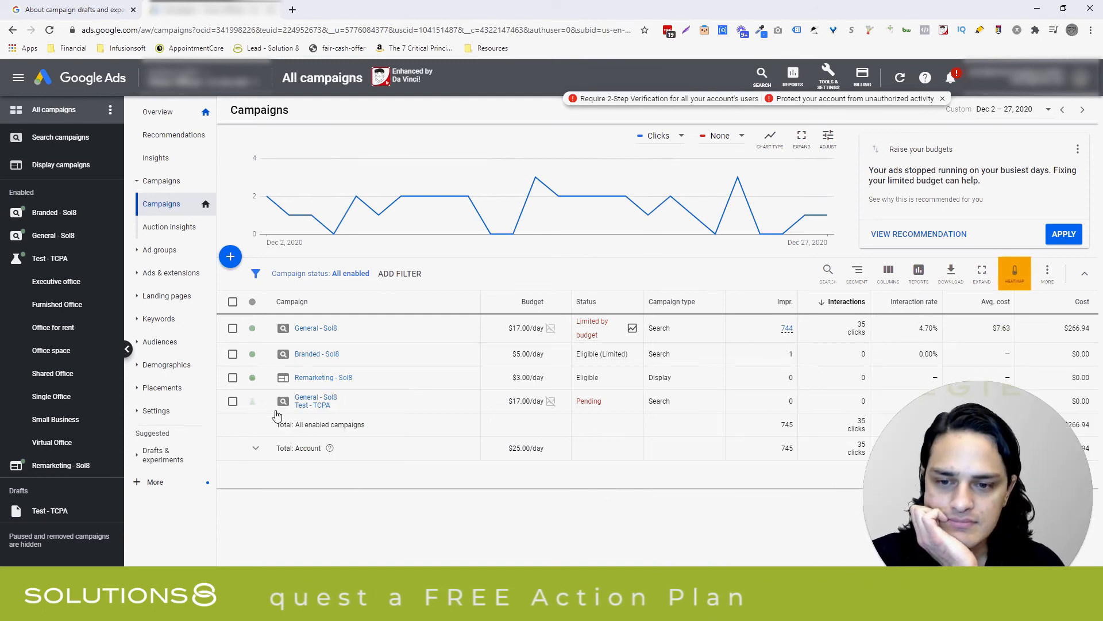
left_click(256, 404)
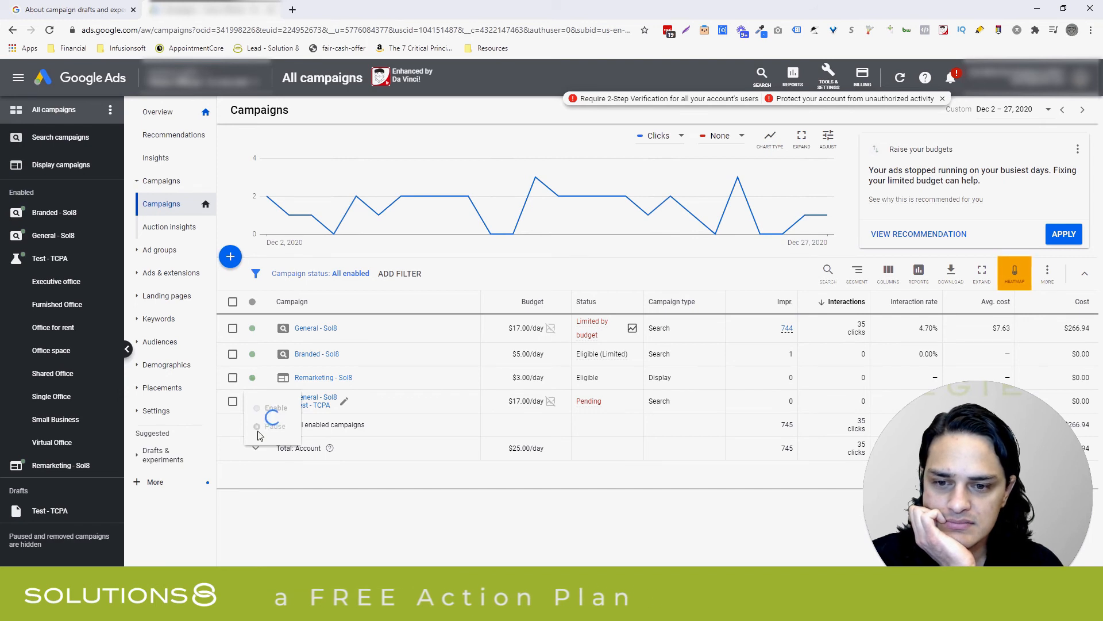
left_click(280, 505)
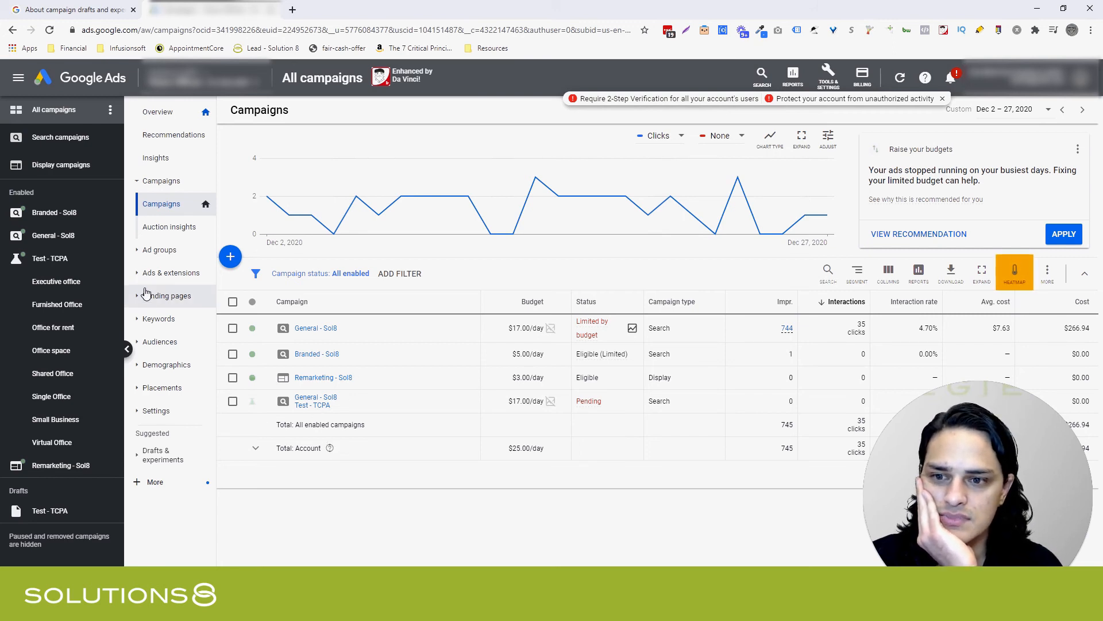
- Go to the account's campaign experiments and open the Test - TCPA experiment
left_click(169, 459)
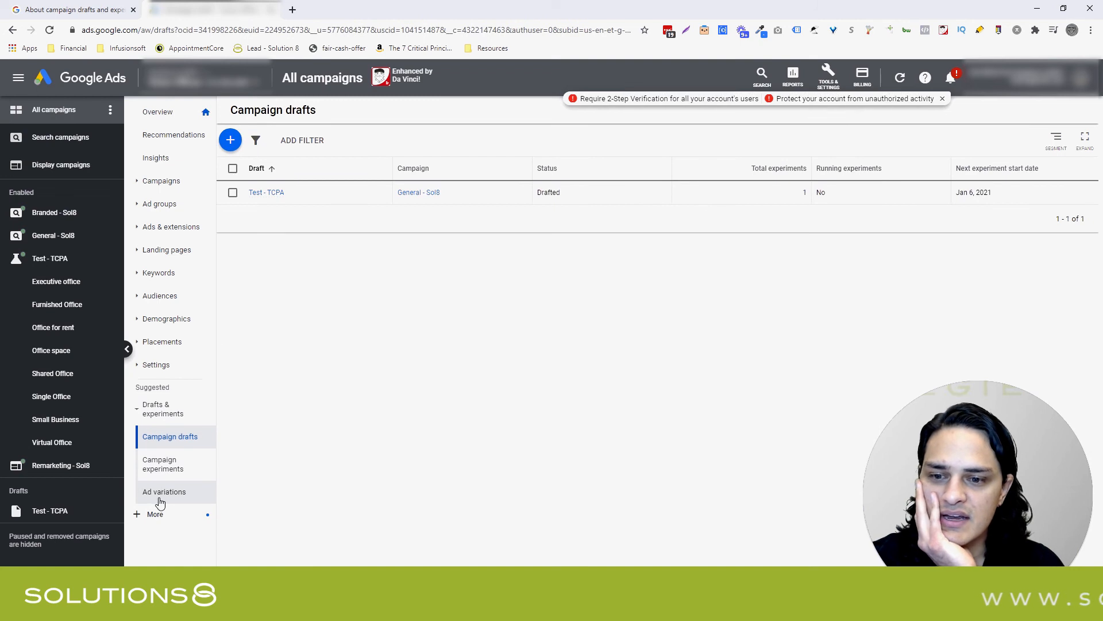
left_click(163, 464)
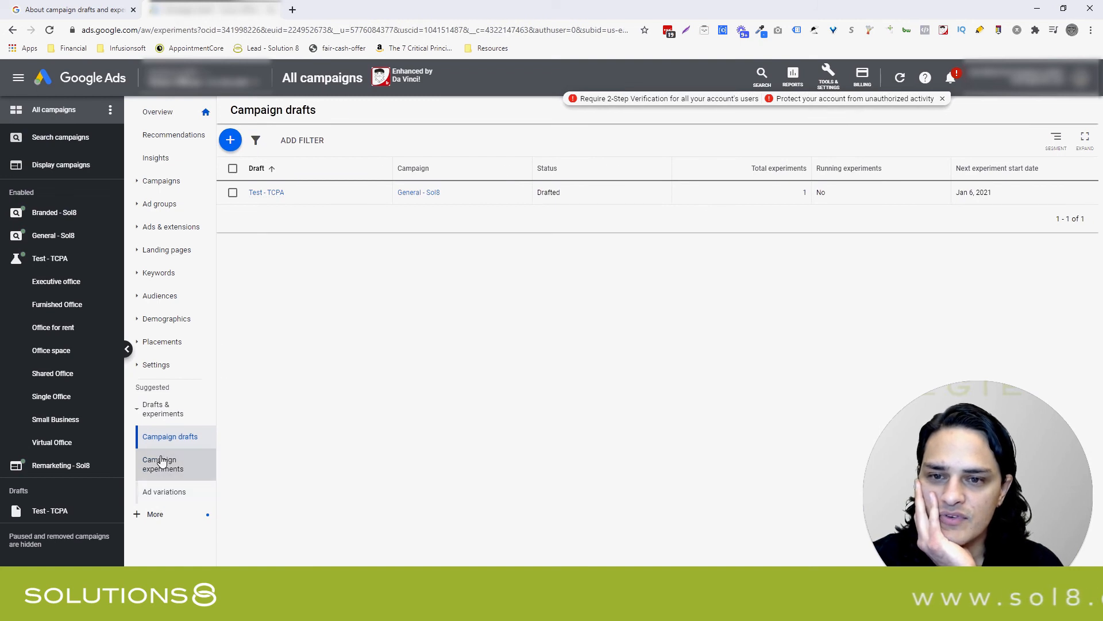
left_click(266, 193)
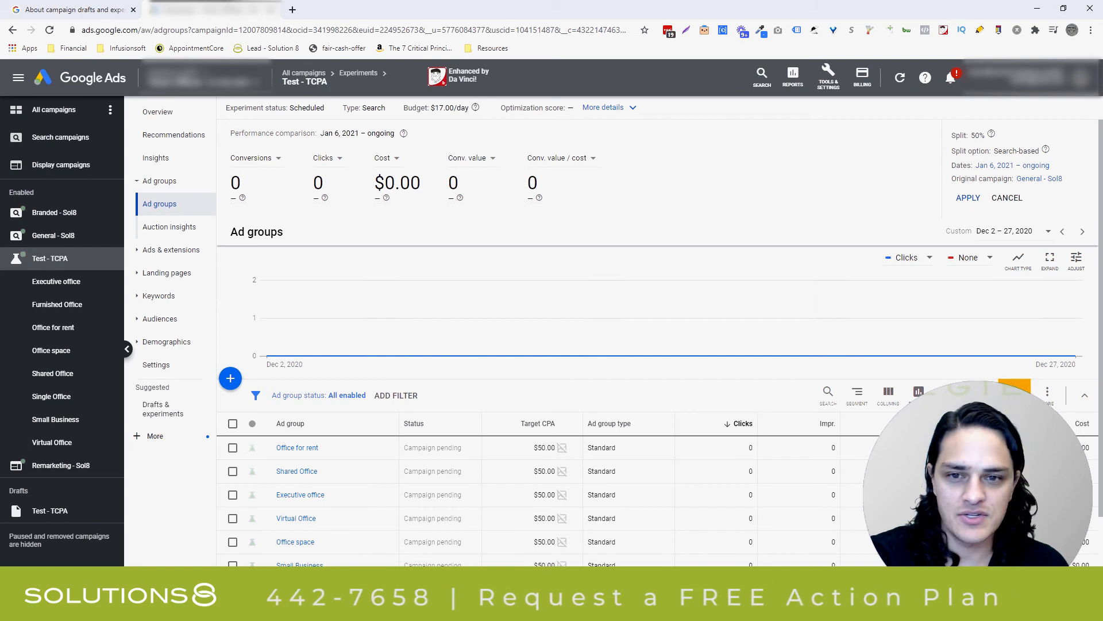
- Examine the metric choices in the experiment's performance comparison and review its ad groups and split details
left_click(260, 163)
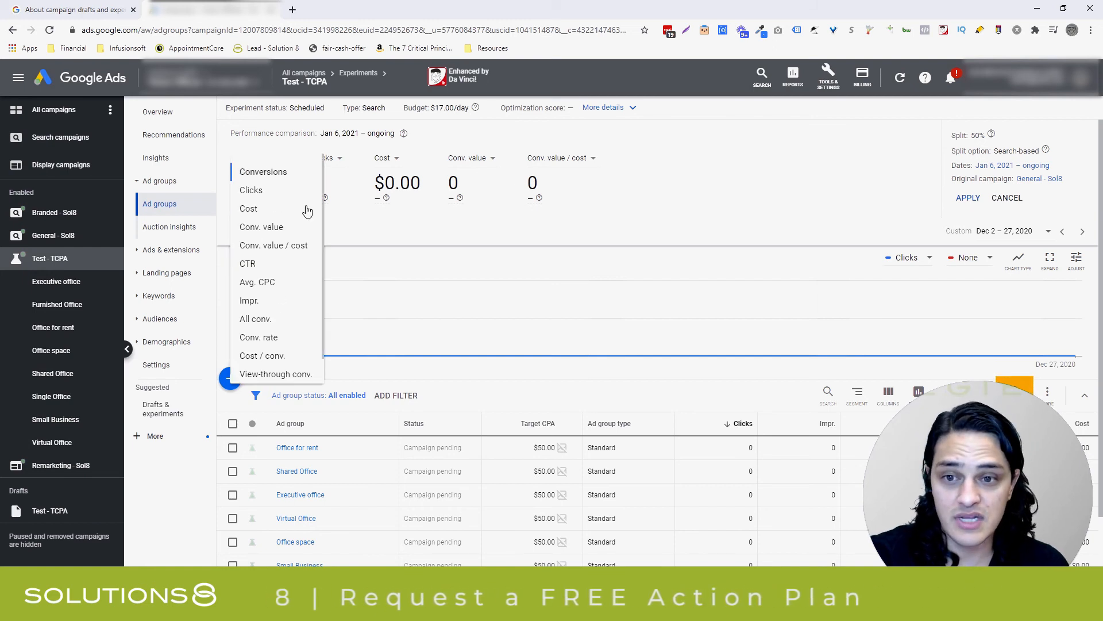
left_click(709, 152)
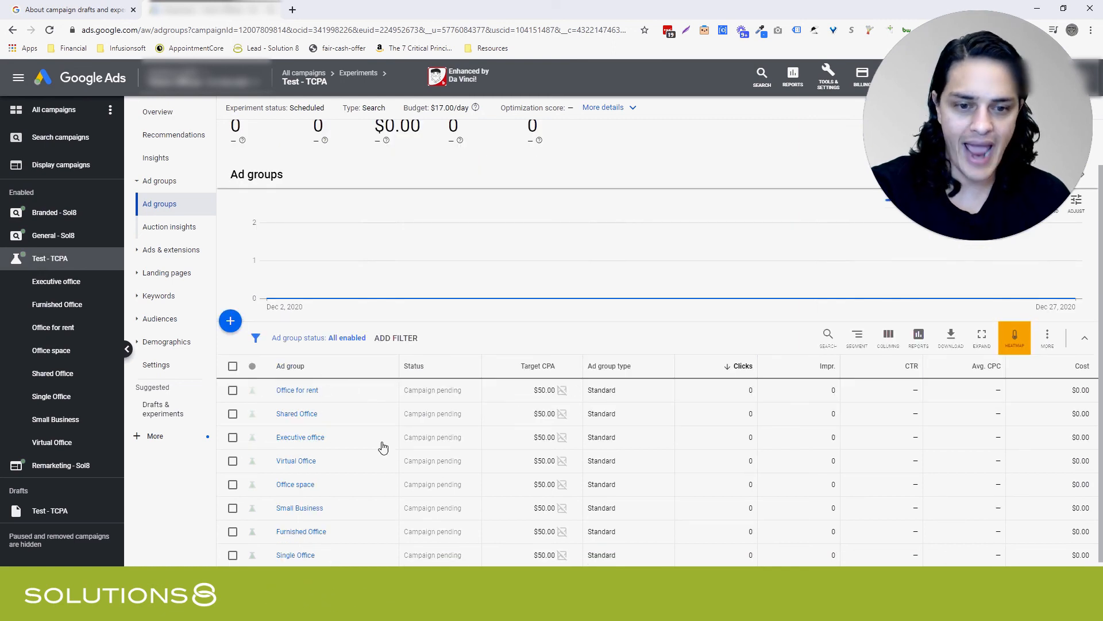
scroll(651, 463, "down", 2)
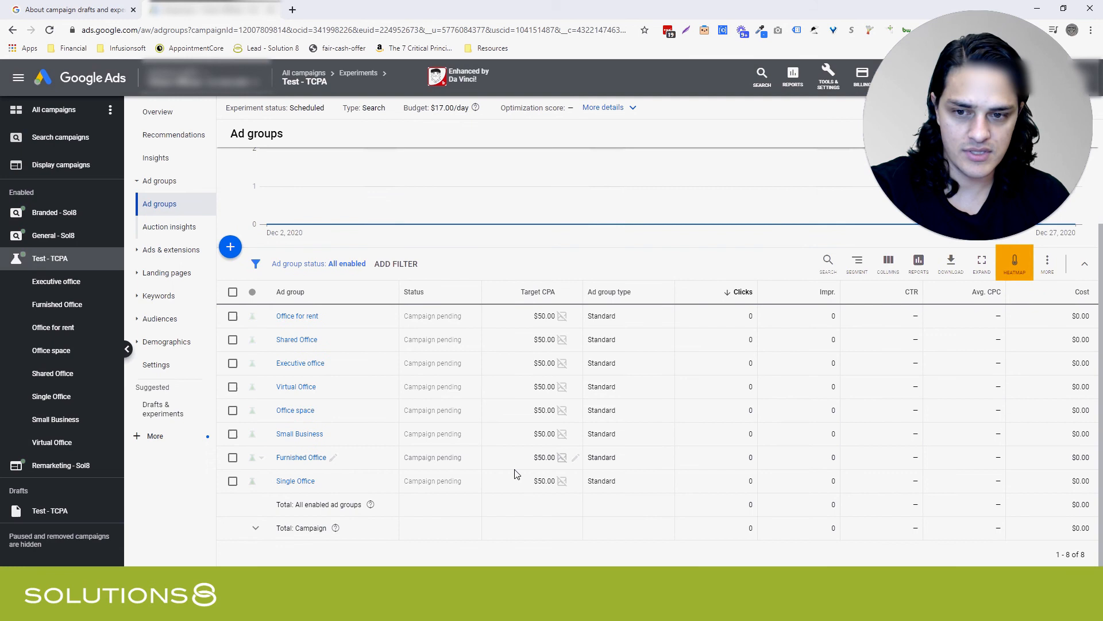
scroll(517, 475, "up", 3)
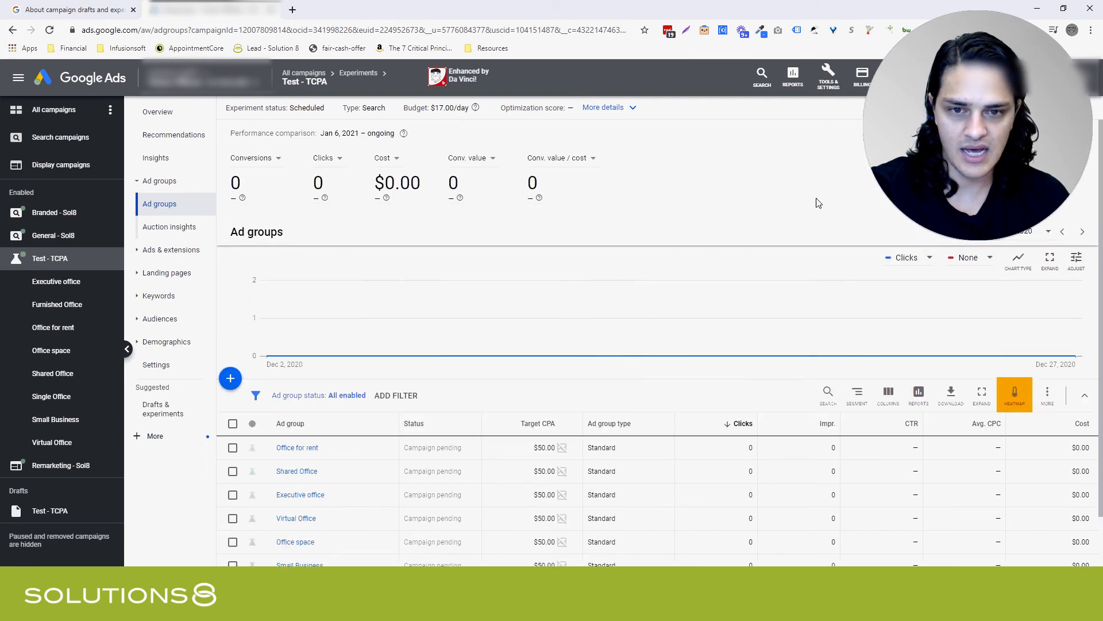
left_click_drag(928, 185, 832, 335)
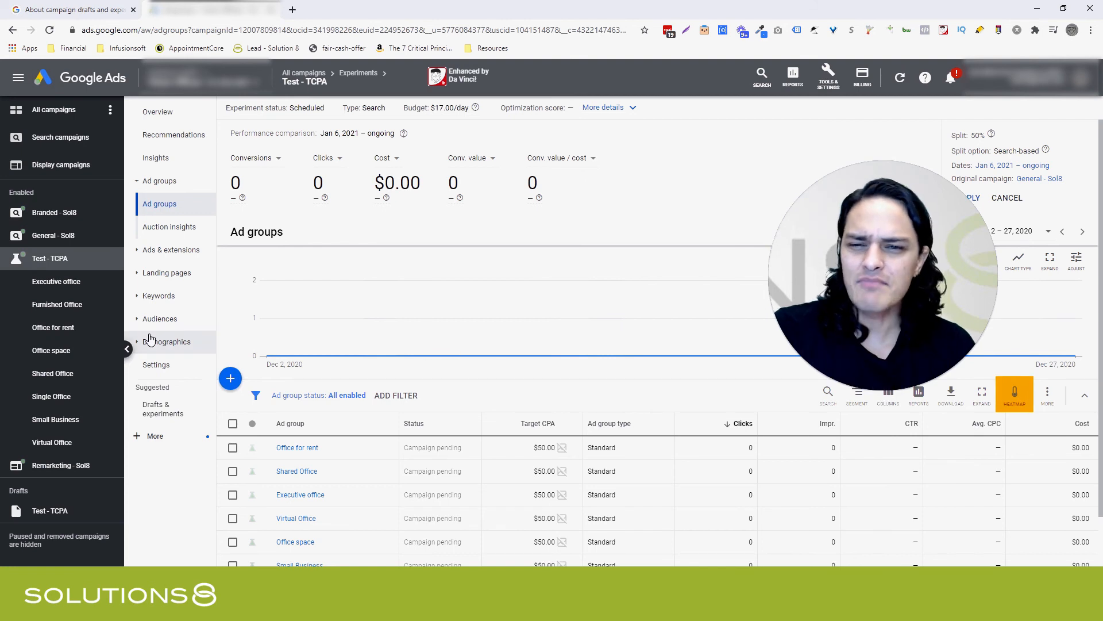
- Open the column options for the experiment's ad groups table
left_click(889, 392)
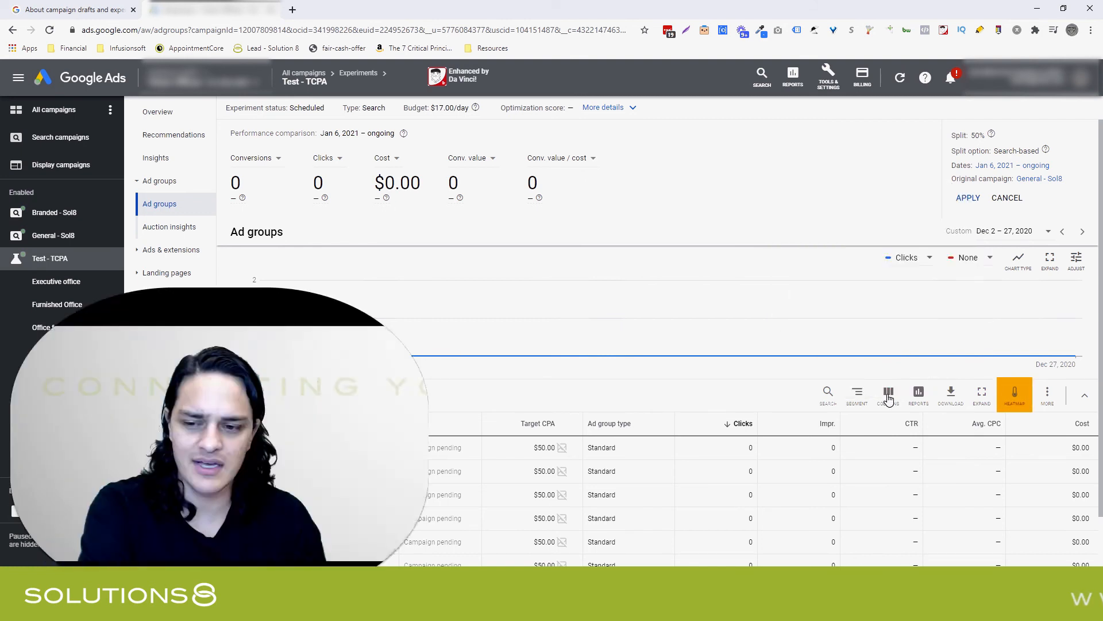